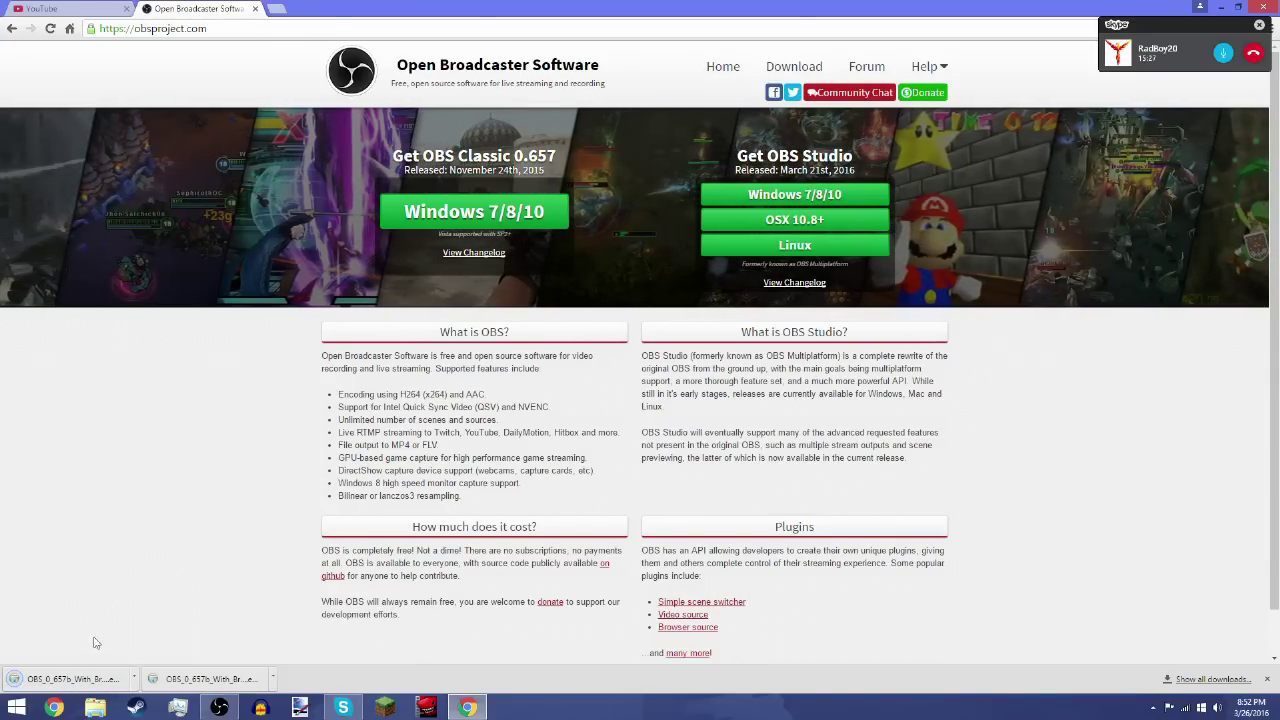
# Run the downloaded OBS_0_657b installer from Chrome's downloads bar.
pyautogui.click(70, 679)
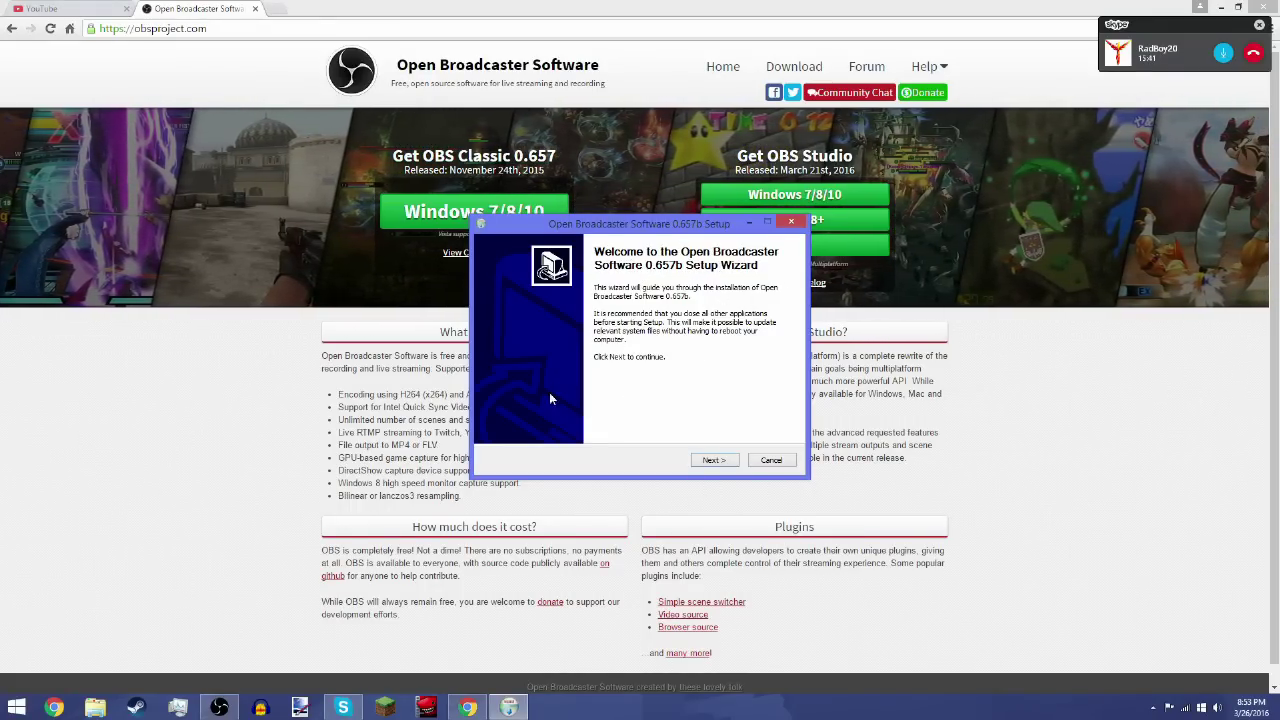
# Advance the setup wizard, then quit it at the 'OBS is already running' warning.
pyautogui.click(712, 460)
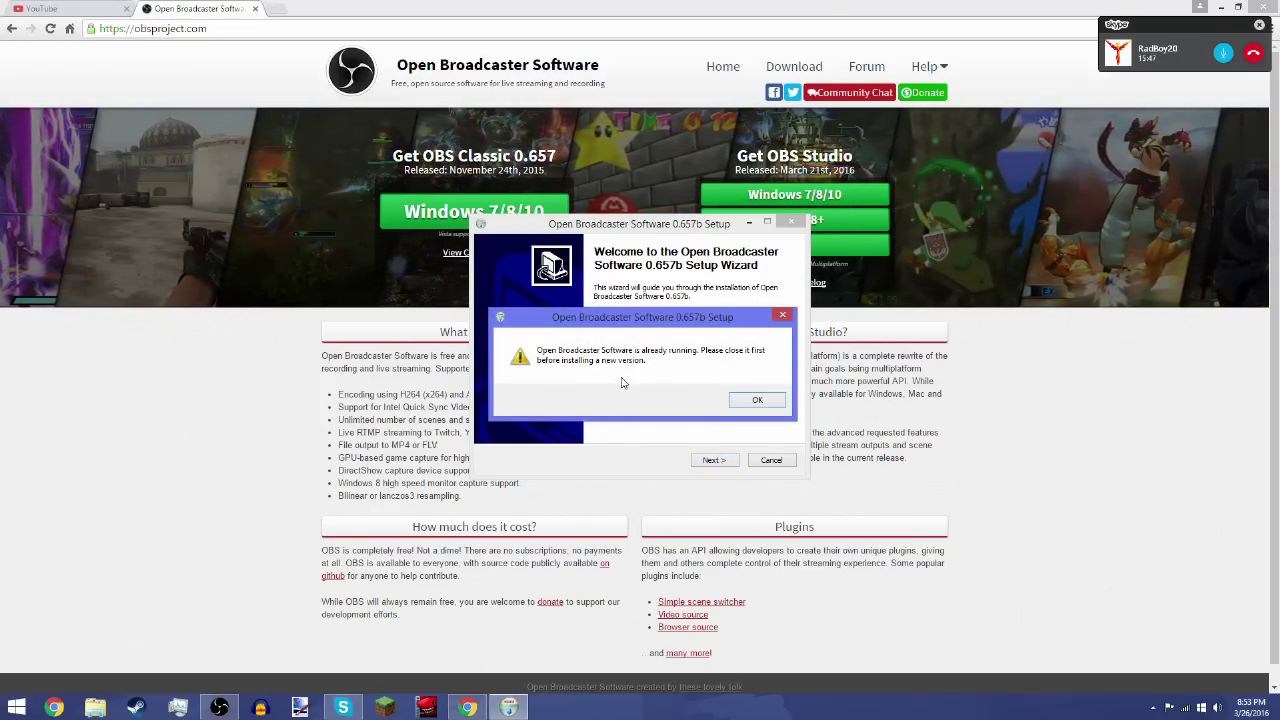
pyautogui.press('Return')
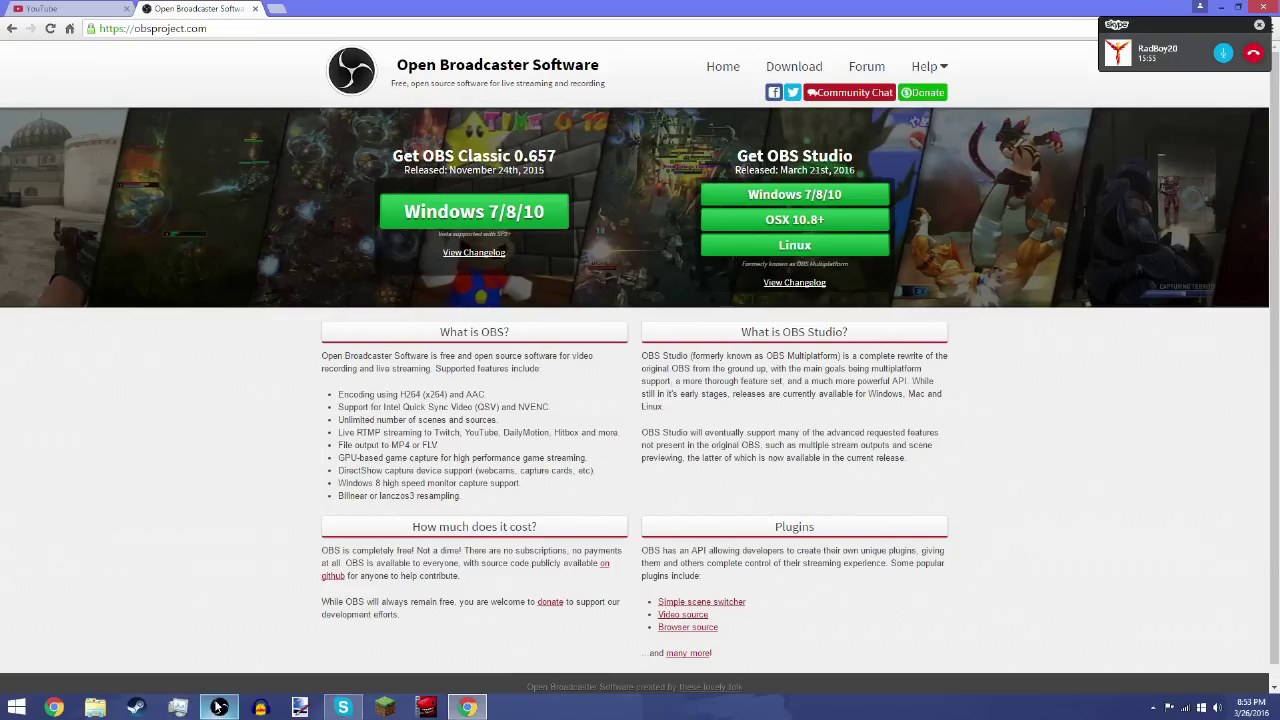
pyautogui.moveTo(219, 707)
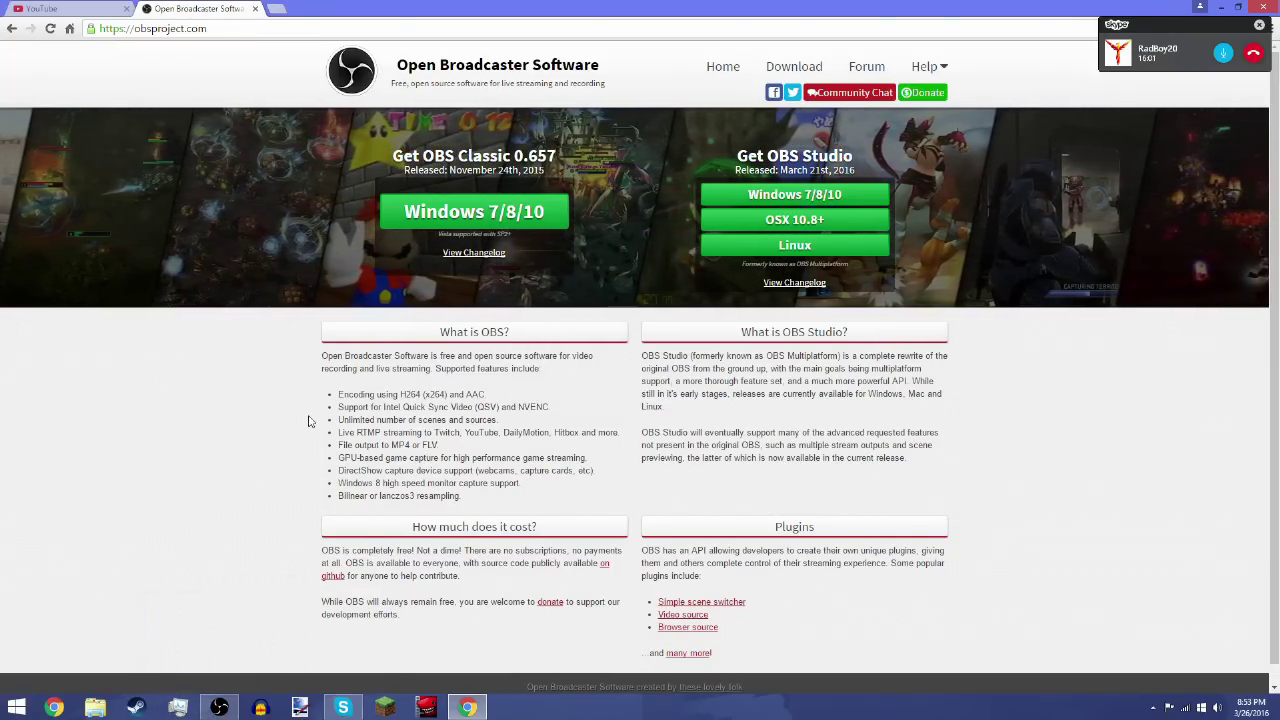
# Restore the running OBS Classic window from the taskbar and open its Settings dialog.
pyautogui.click(222, 706)
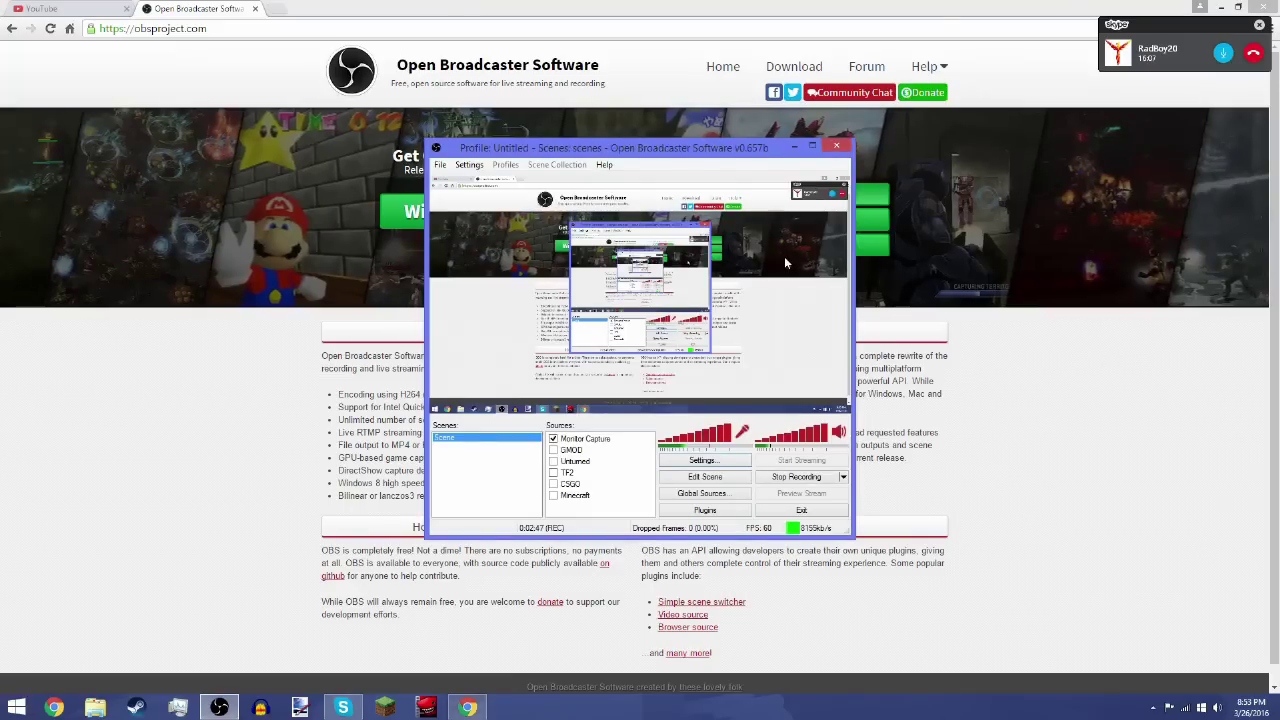
pyautogui.click(718, 463)
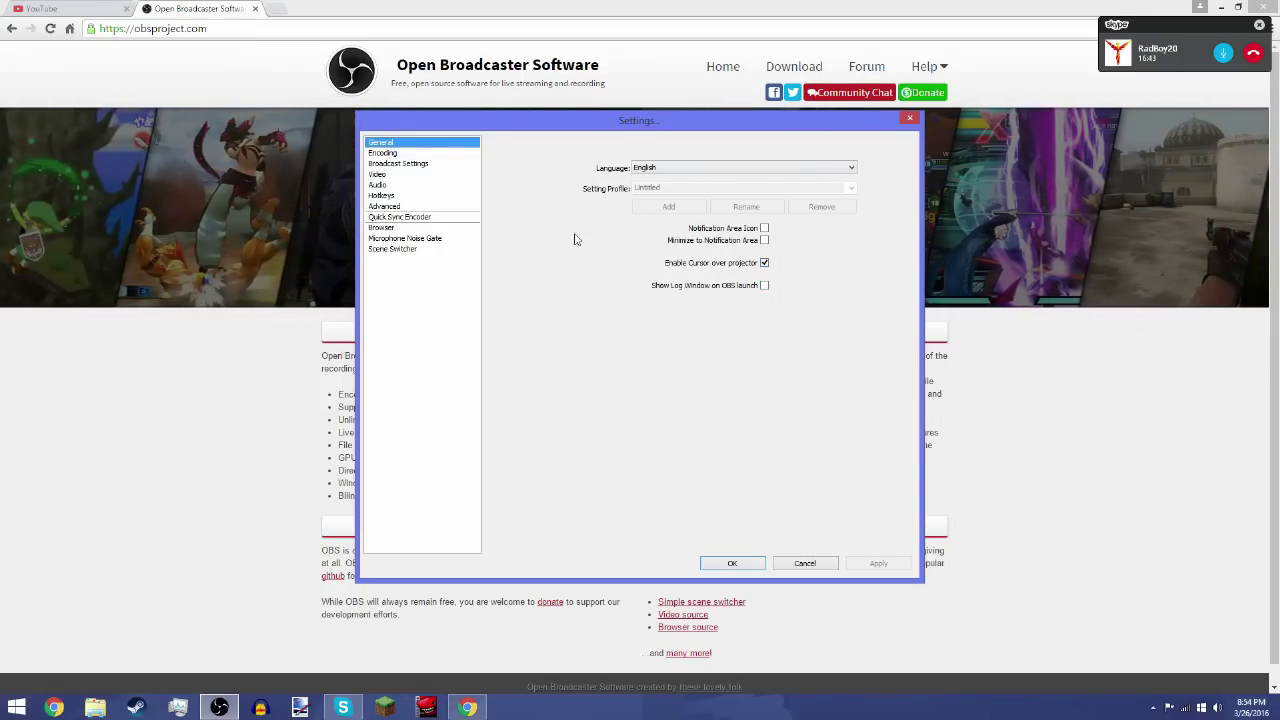
# Check the Encoding page's x264 encoder and 9000 kb/s max bitrate, then view Broadcast Settings.
pyautogui.click(390, 154)
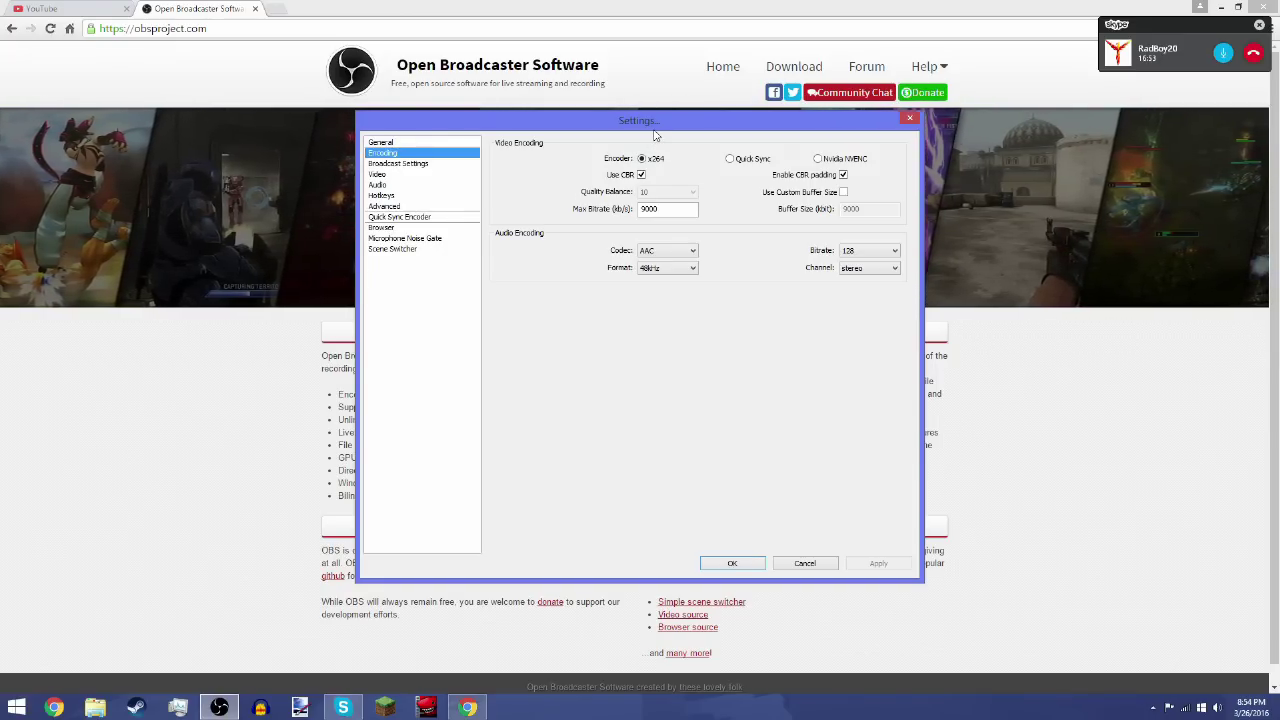
pyautogui.moveTo(655, 134); pyautogui.dragTo(651, 131)
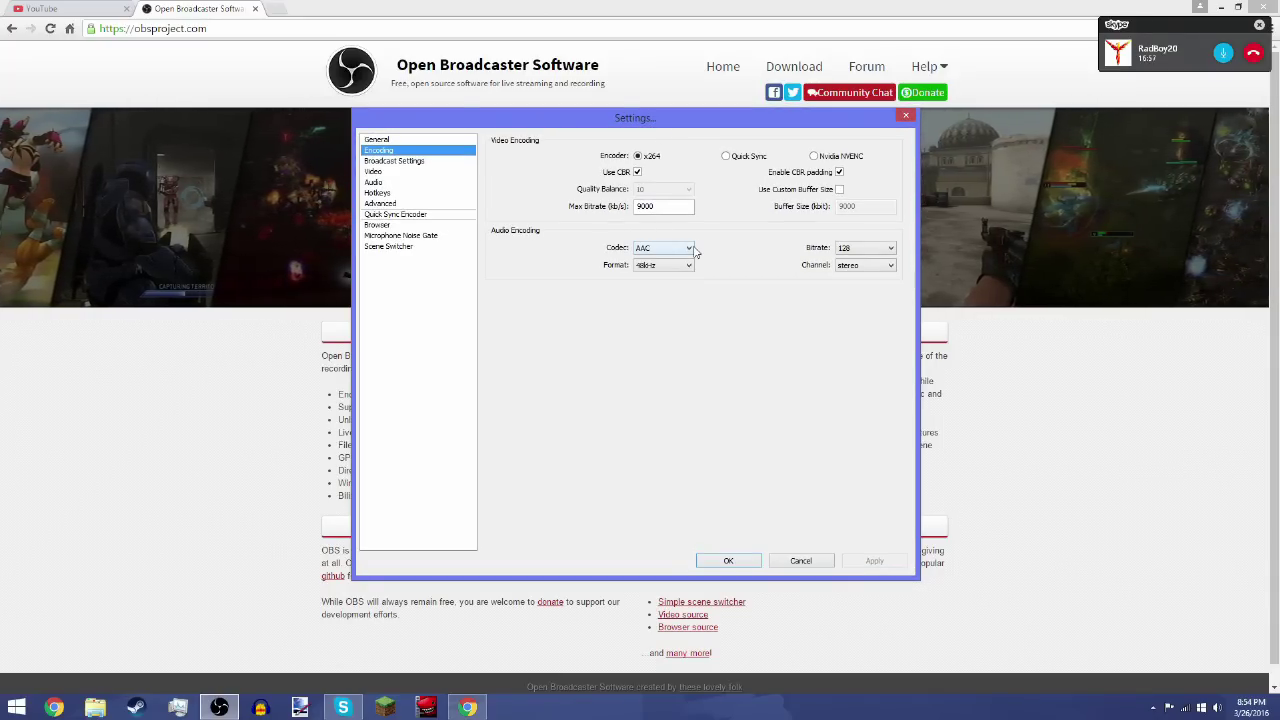
pyautogui.click(662, 207)
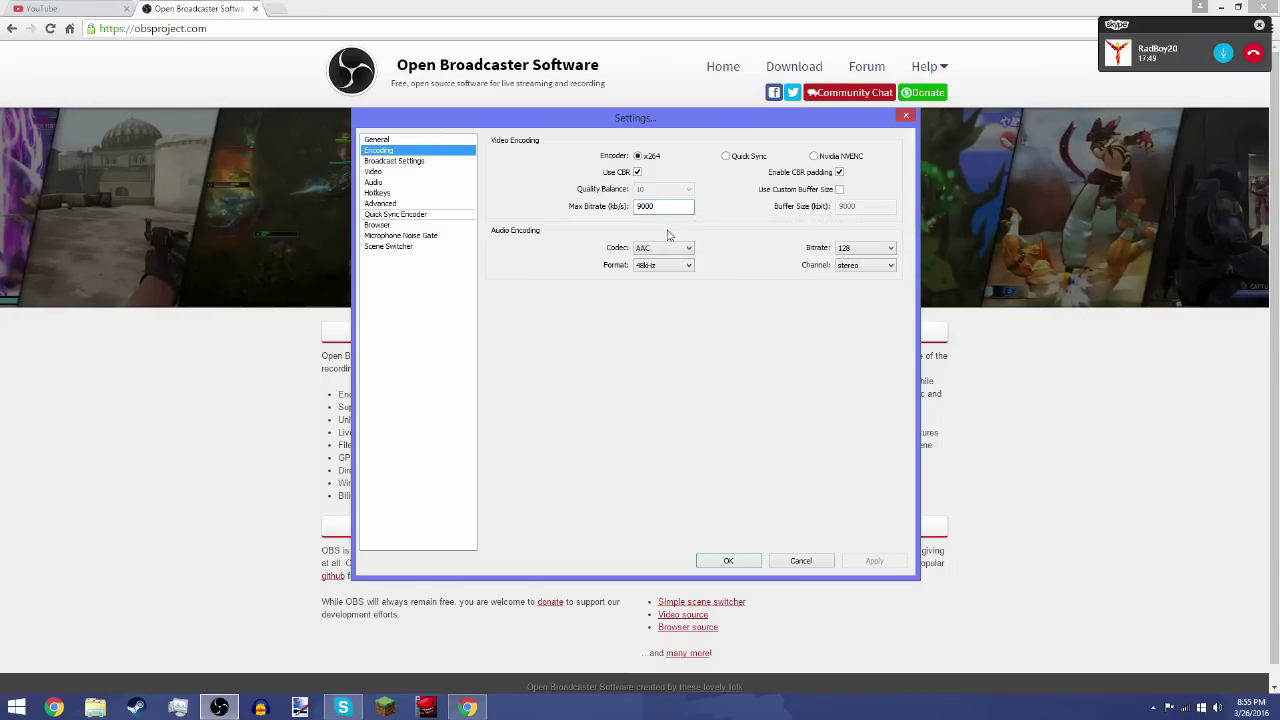
pyautogui.click(400, 161)
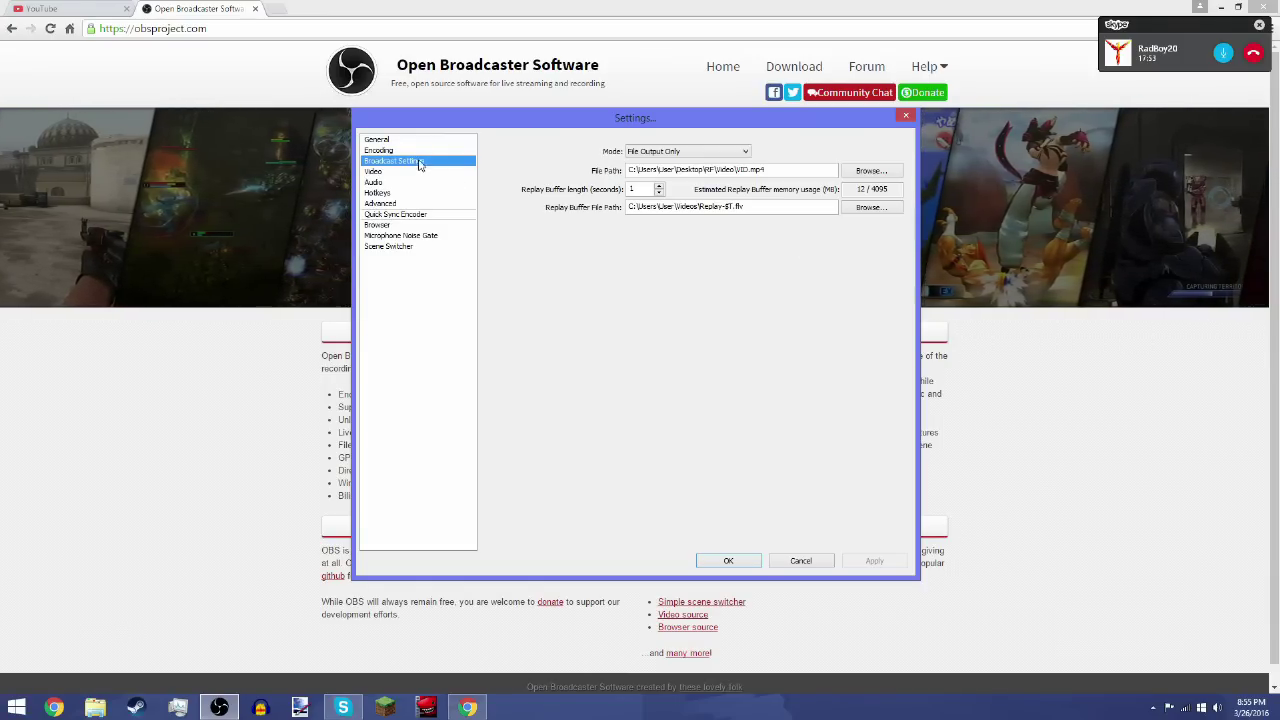
# Switch the broadcast Mode to Live Stream and back to File Output Only.
pyautogui.click(420, 151)
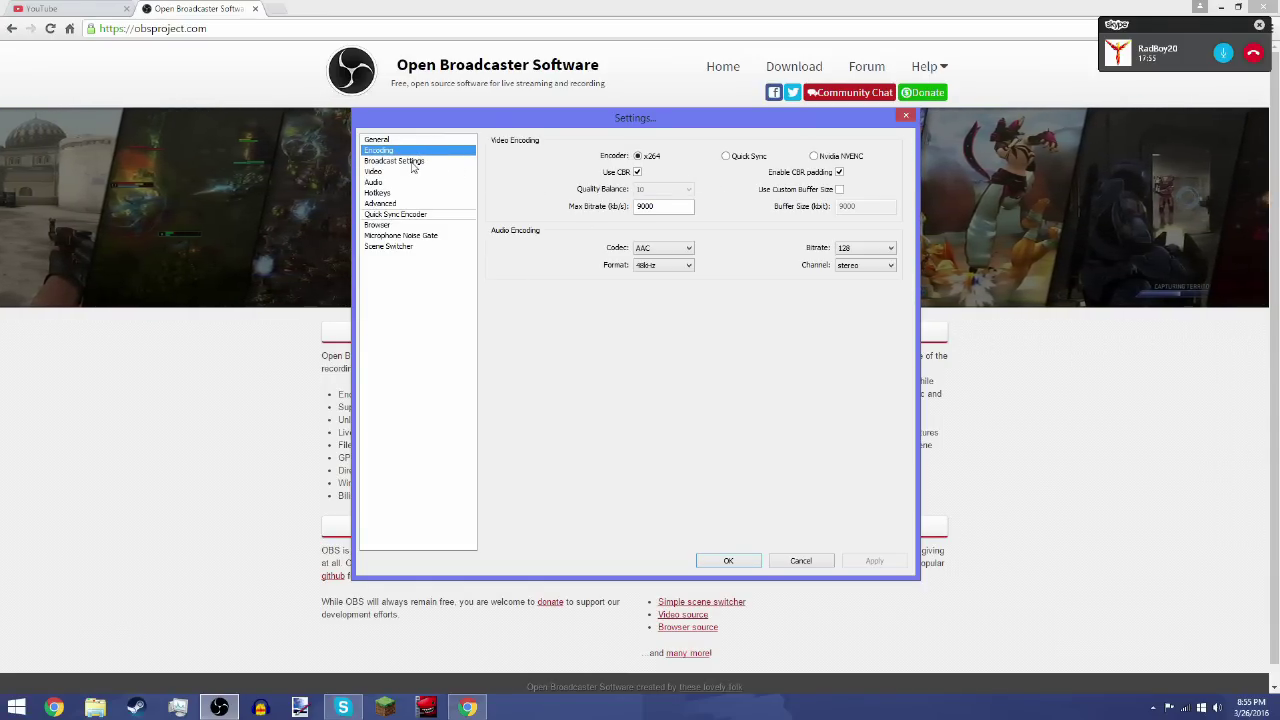
pyautogui.click(405, 163)
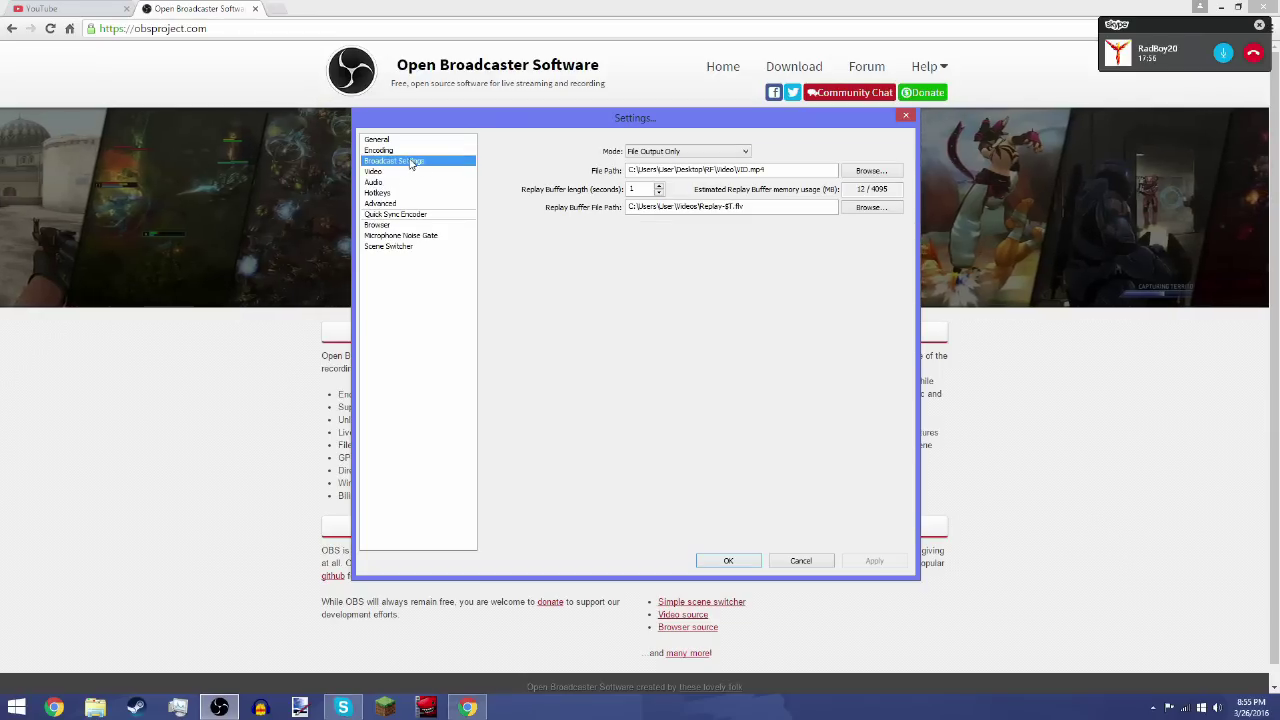
pyautogui.click(683, 152)
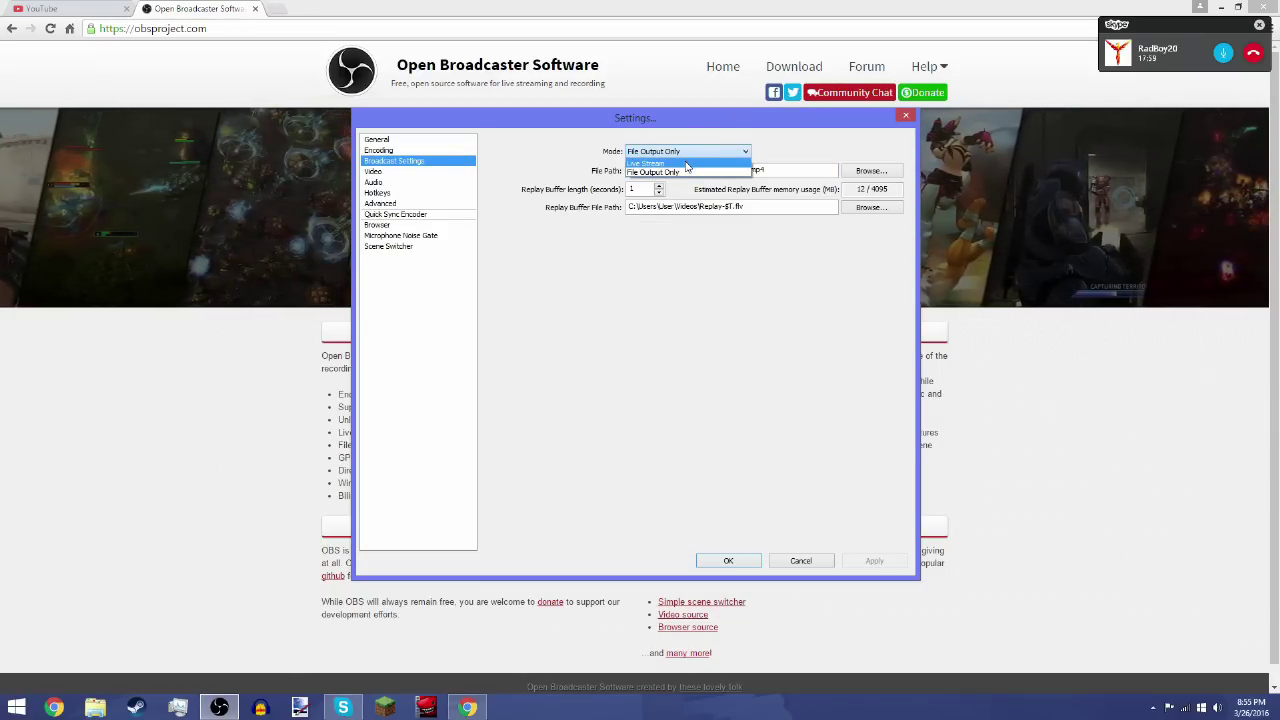
pyautogui.click(686, 163)
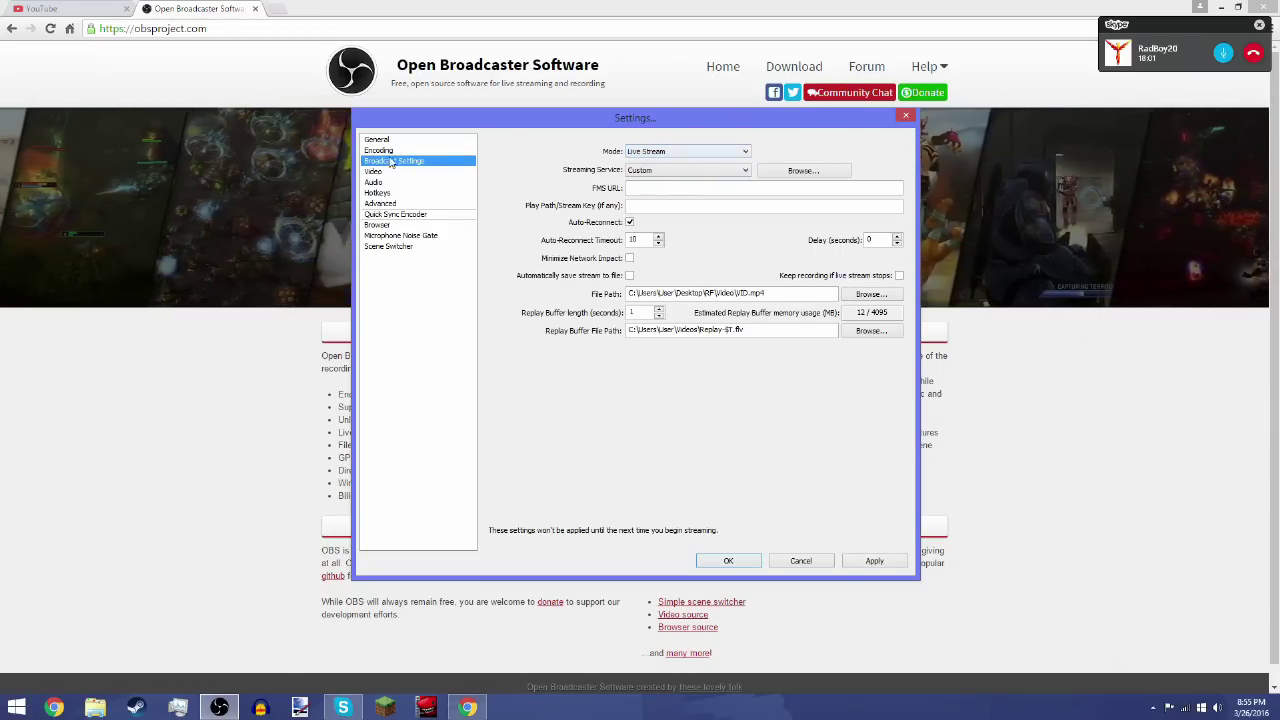
pyautogui.click(662, 155)
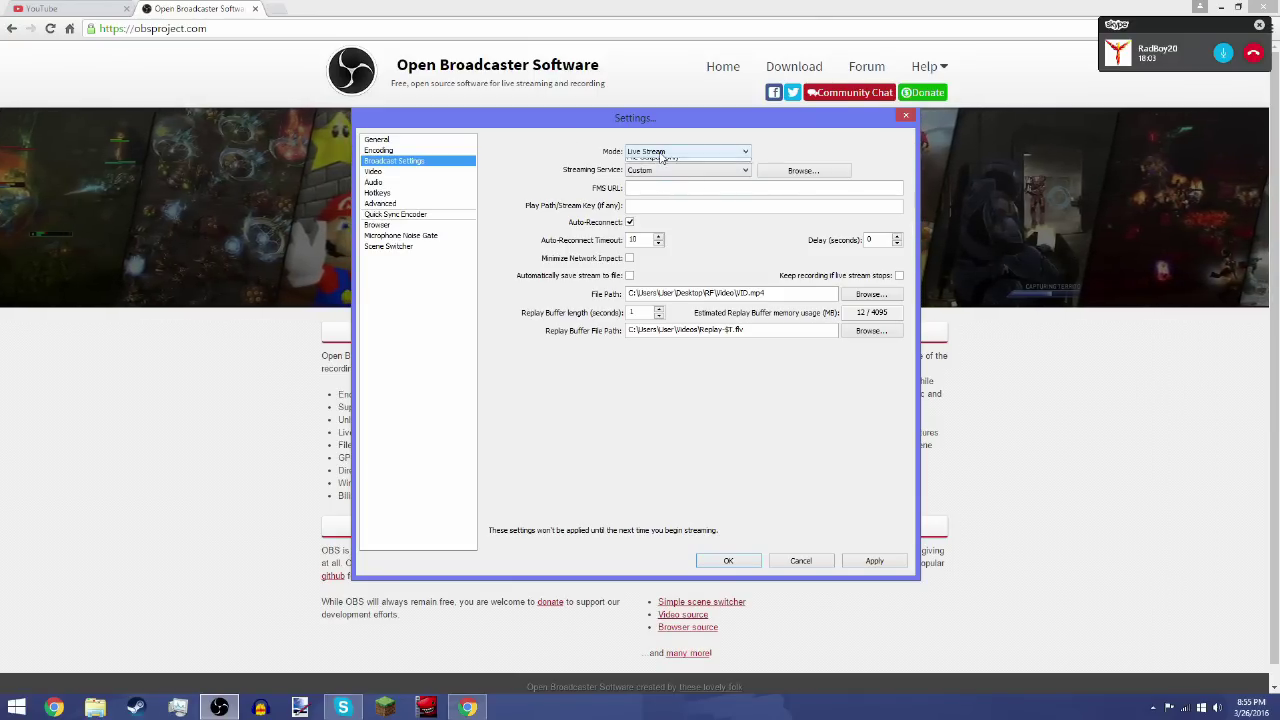
pyautogui.click(669, 174)
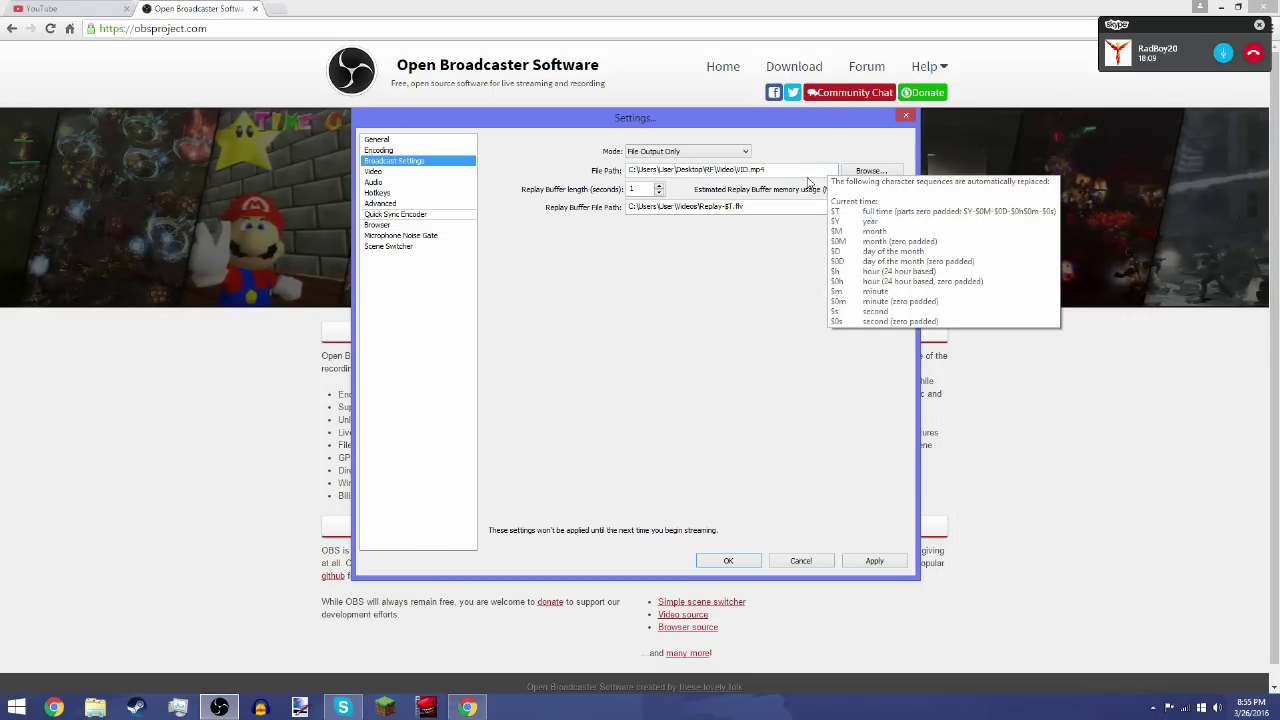
# Browse to the Desktop RF\Video folder for the recording path, then cancel the picker.
pyautogui.click(870, 172)
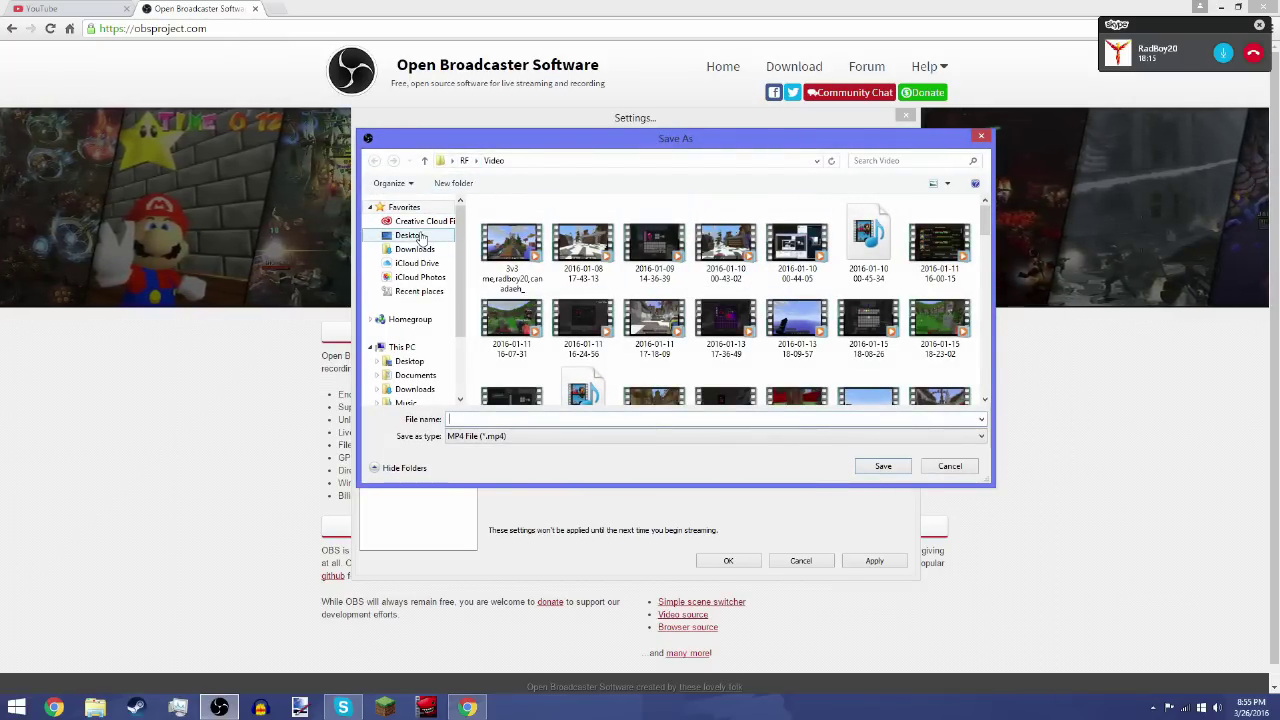
pyautogui.click(422, 236)
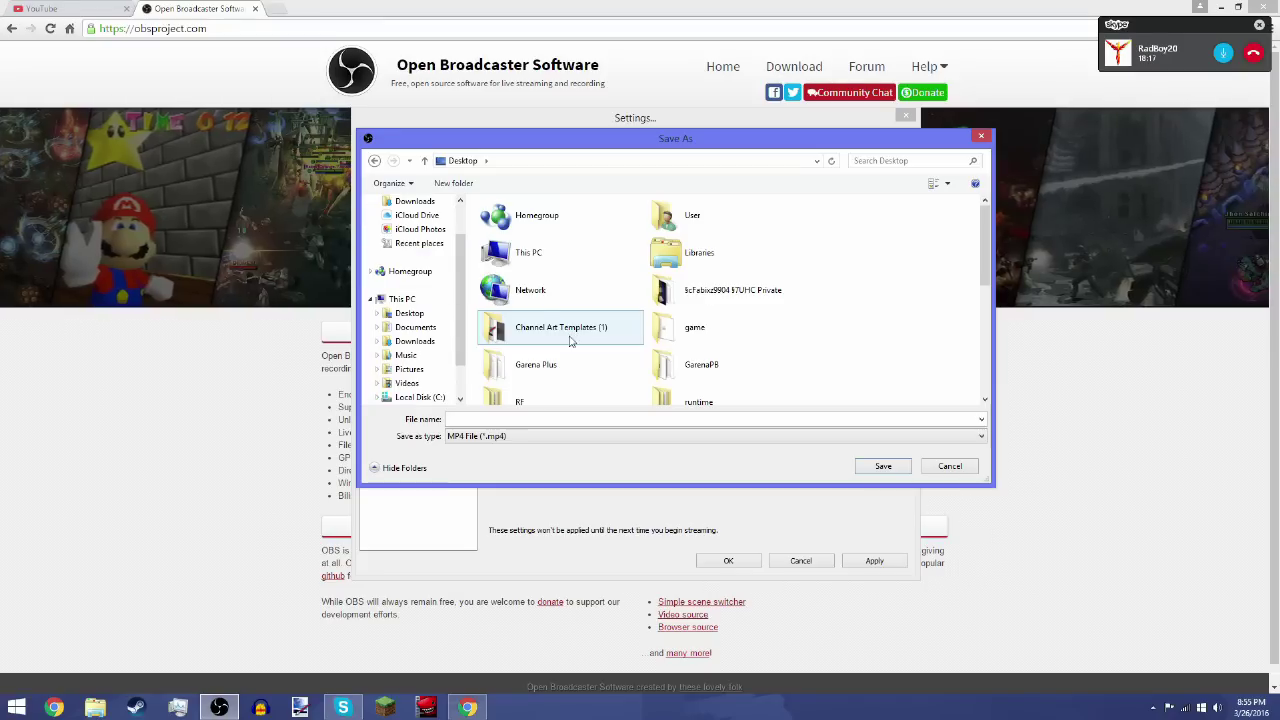
pyautogui.doubleClick(545, 397)
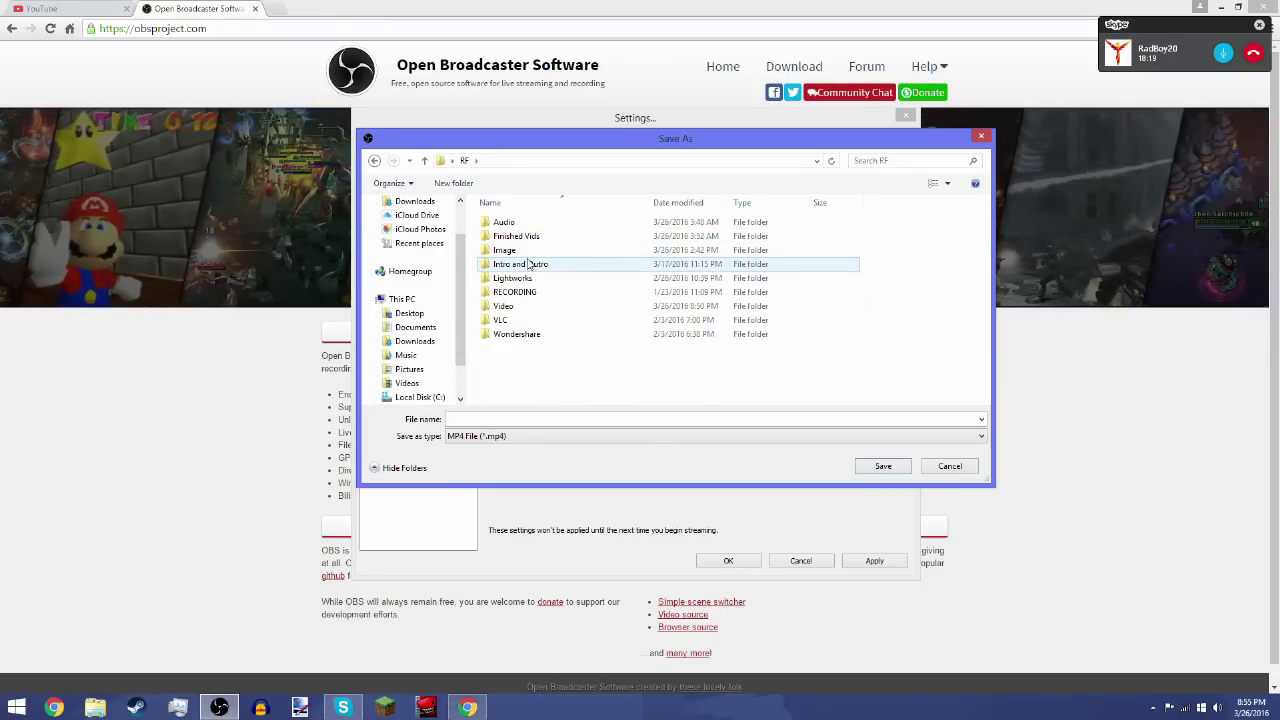
pyautogui.doubleClick(524, 312)
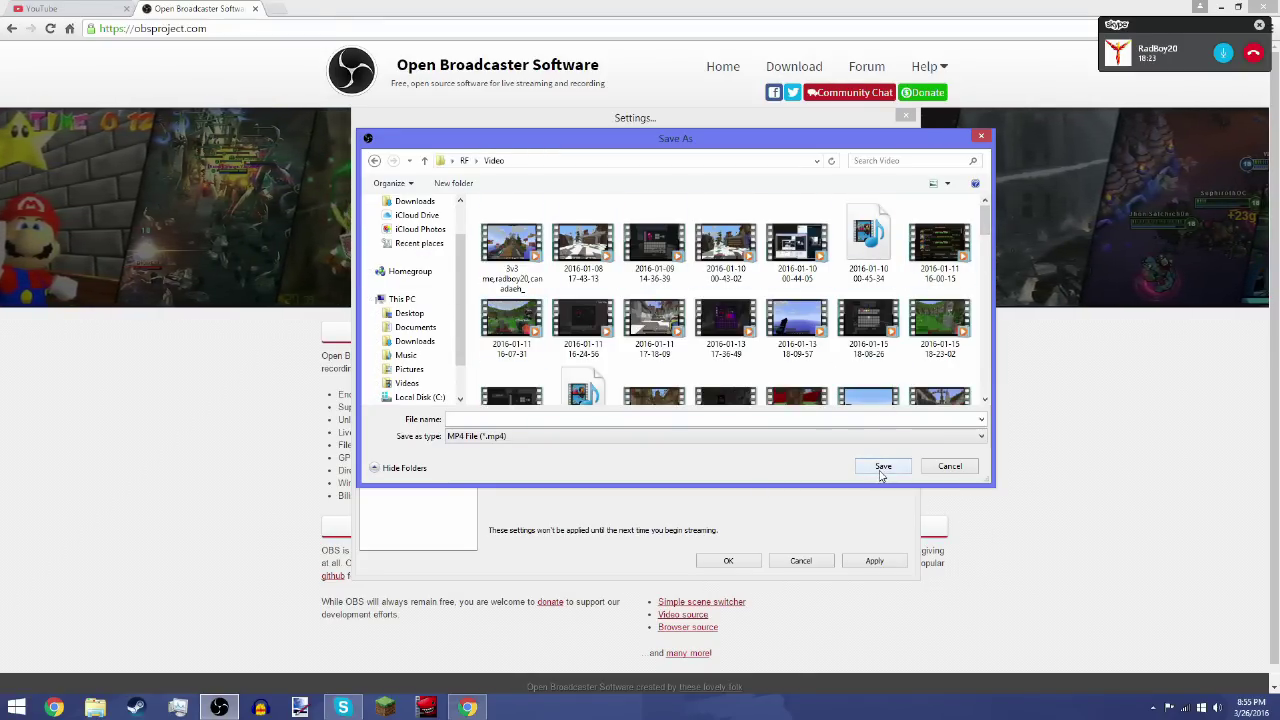
pyautogui.click(946, 466)
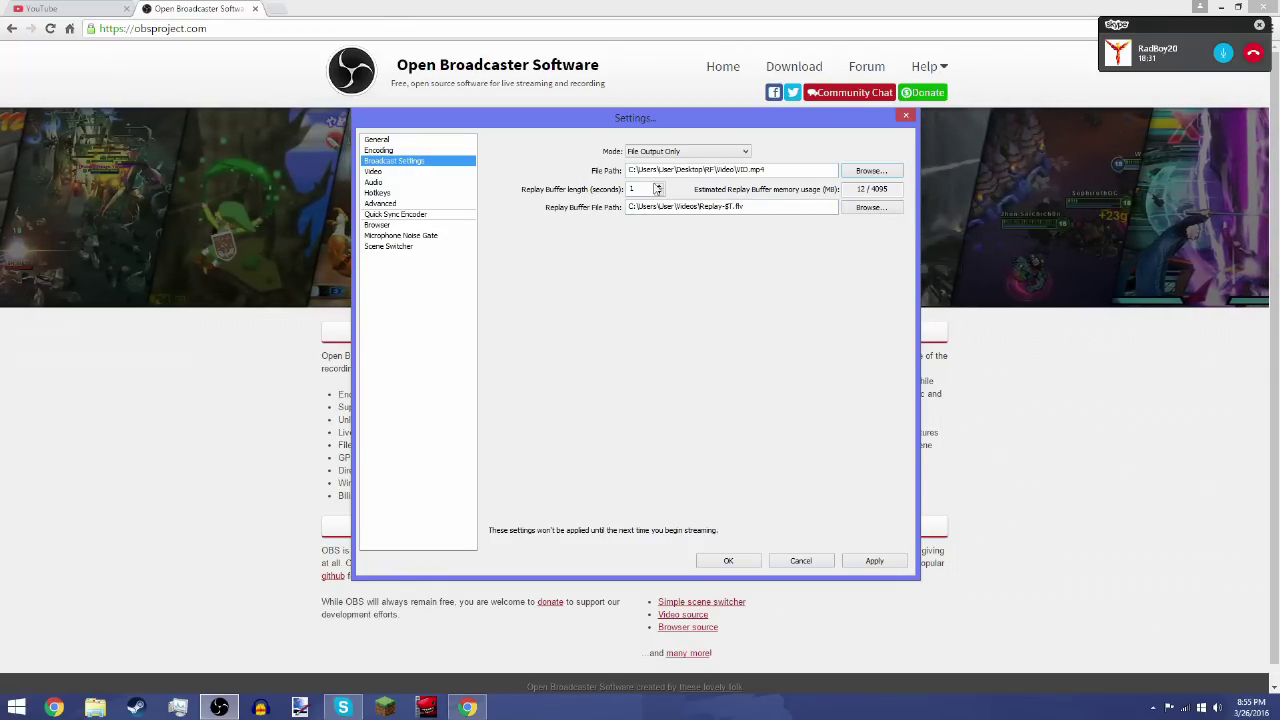
pyautogui.click(373, 172)
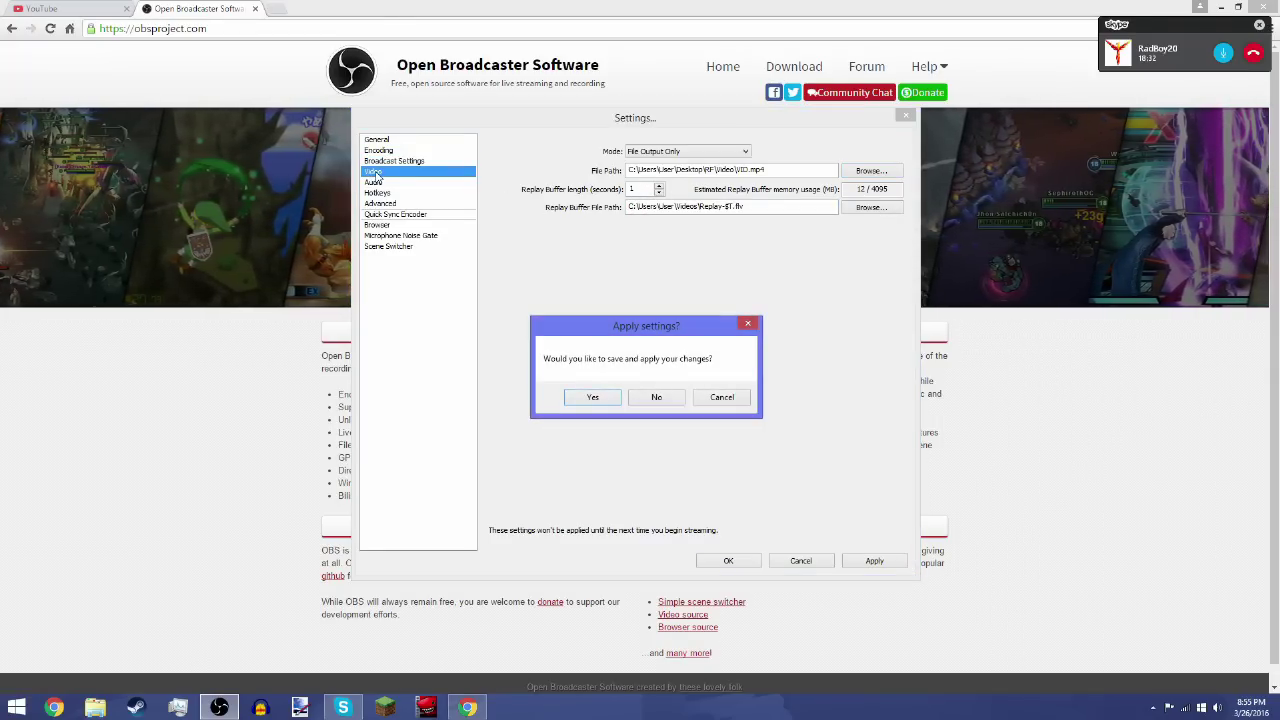
# Discard broadcast changes and keep the NVIDIA GeForce GTX 760 Ti OEM adapter at 1920x1080, 60 FPS.
pyautogui.click(657, 399)
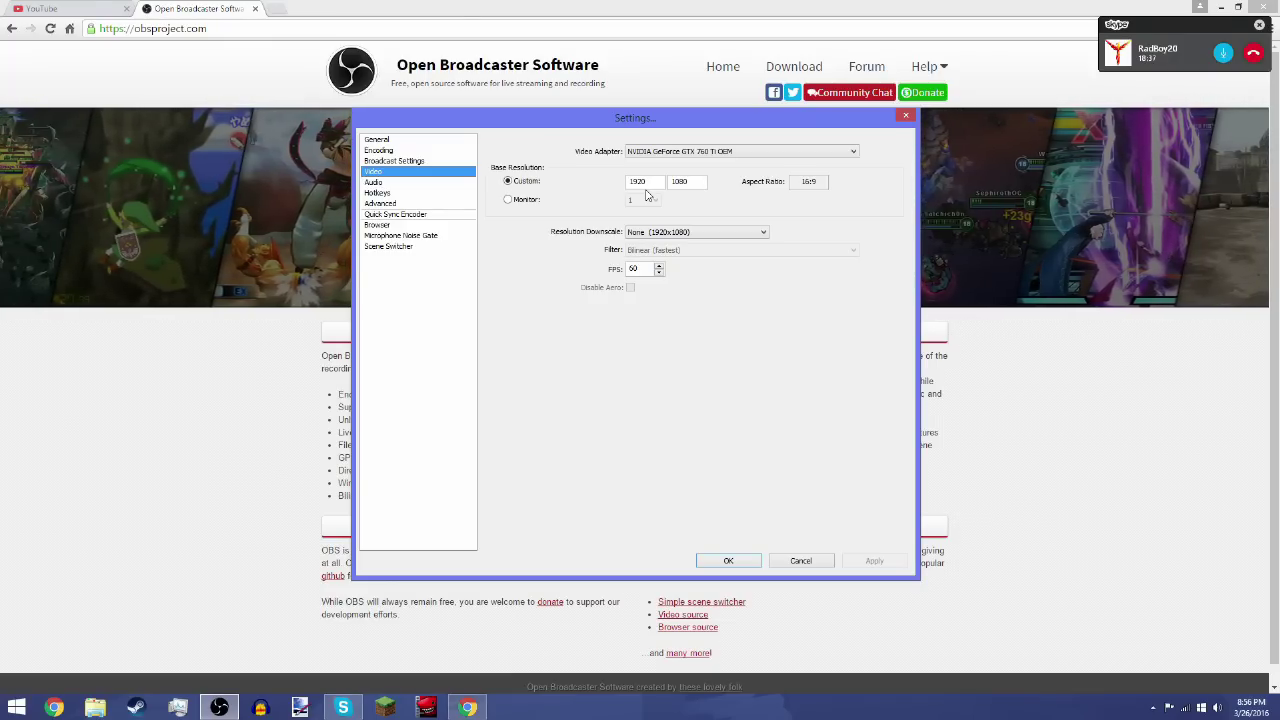
pyautogui.click(392, 161)
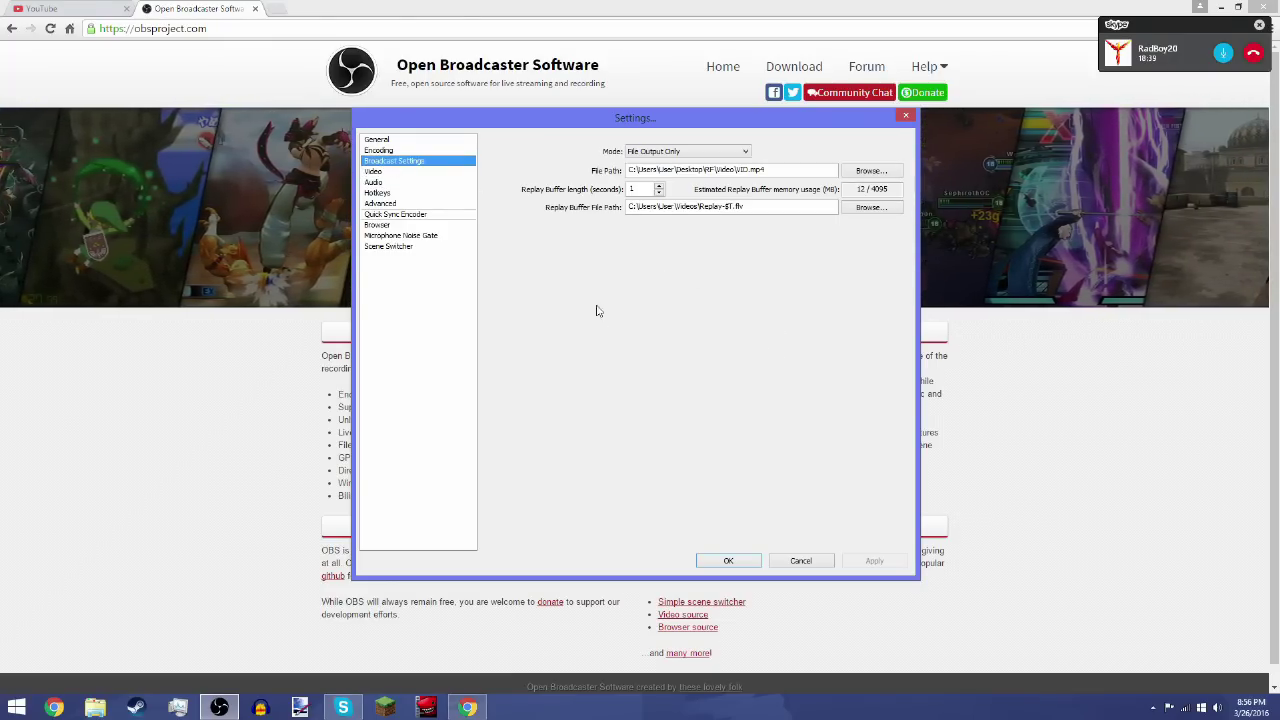
pyautogui.click(372, 174)
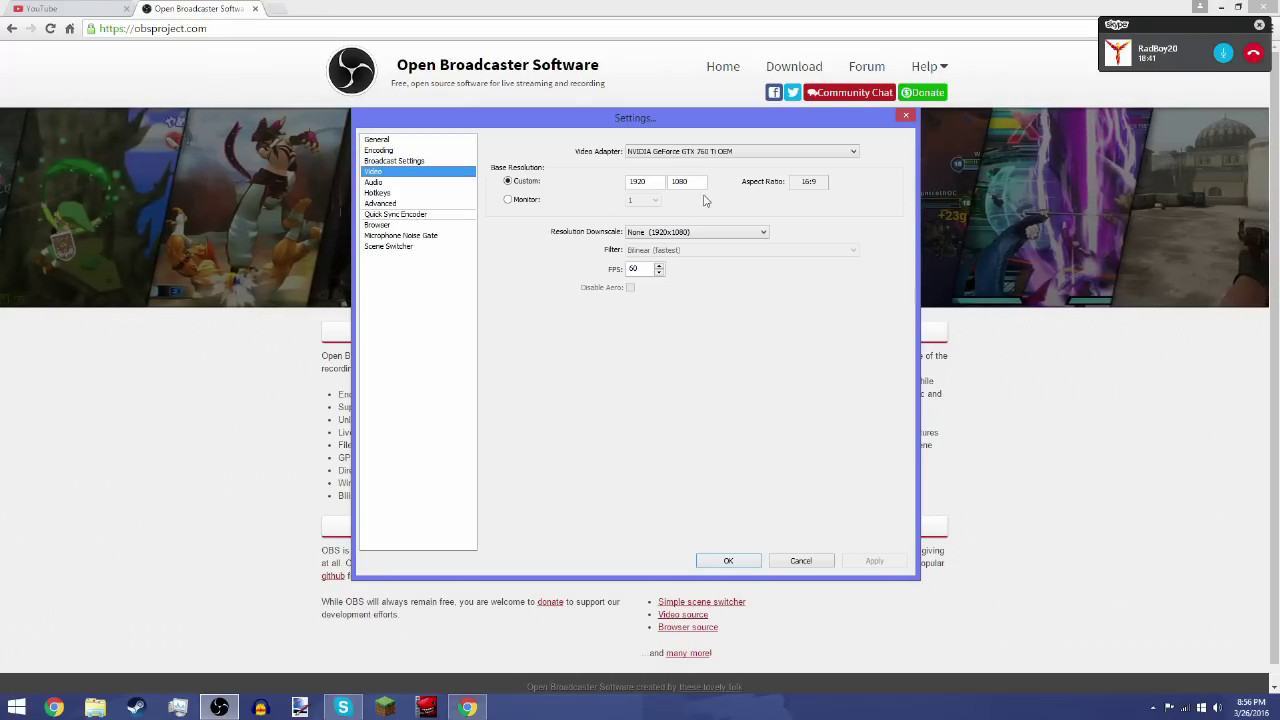
pyautogui.click(709, 152)
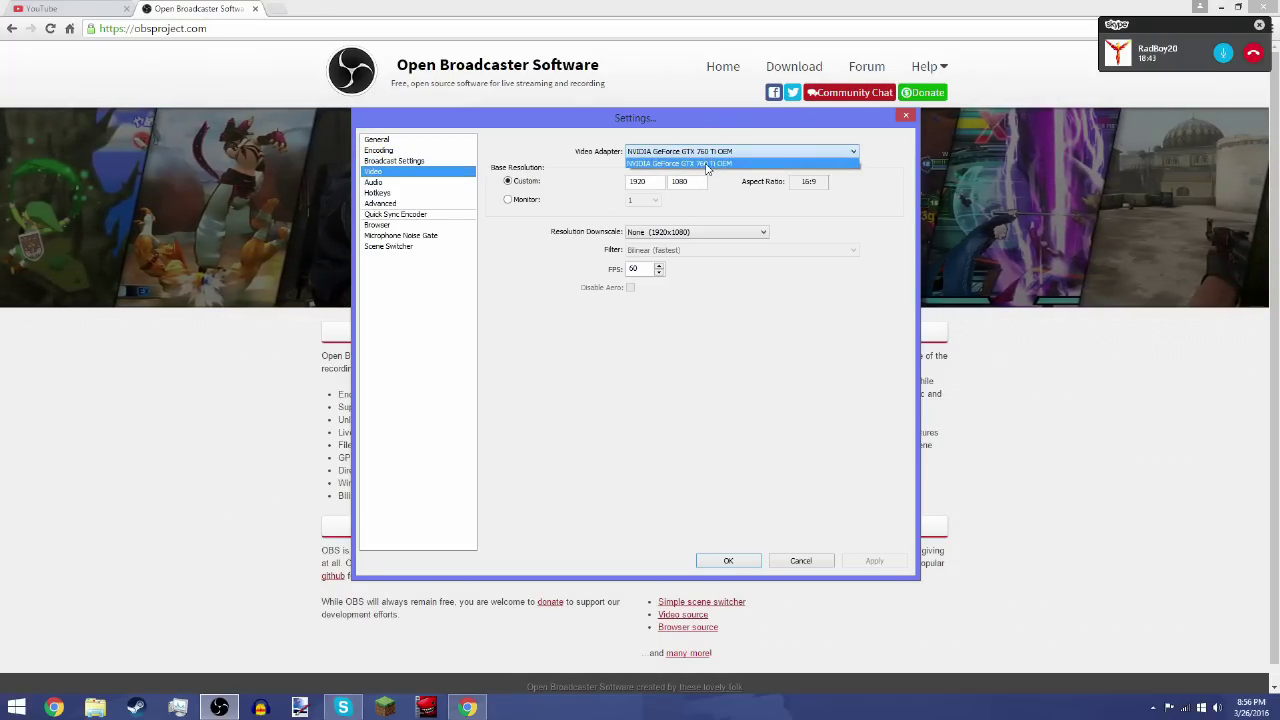
pyautogui.click(706, 165)
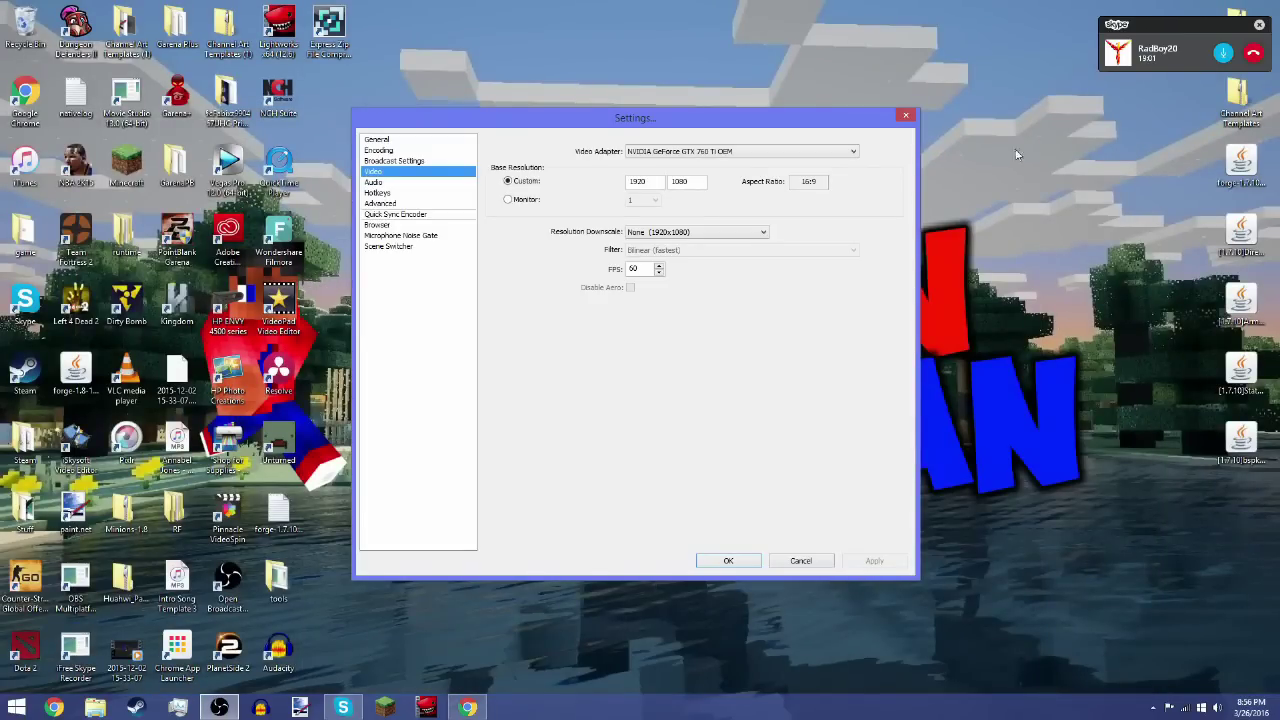
pyautogui.rightClick(992, 211)
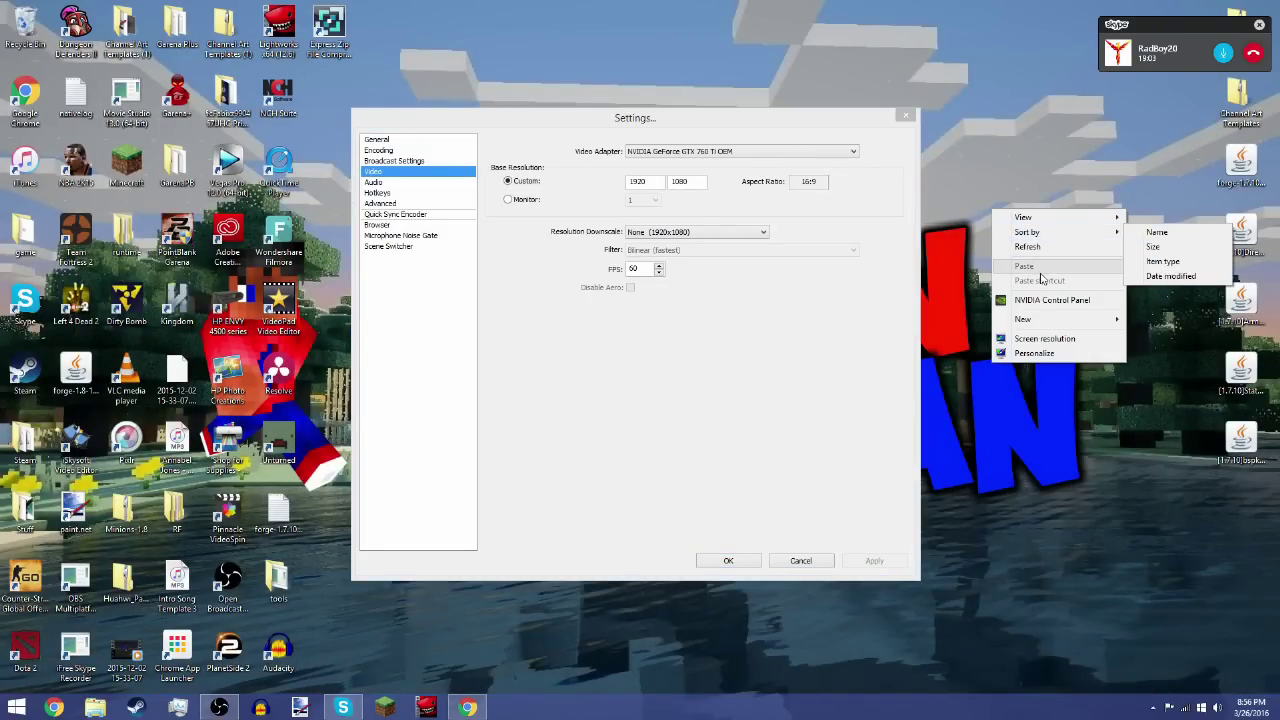
pyautogui.click(1047, 340)
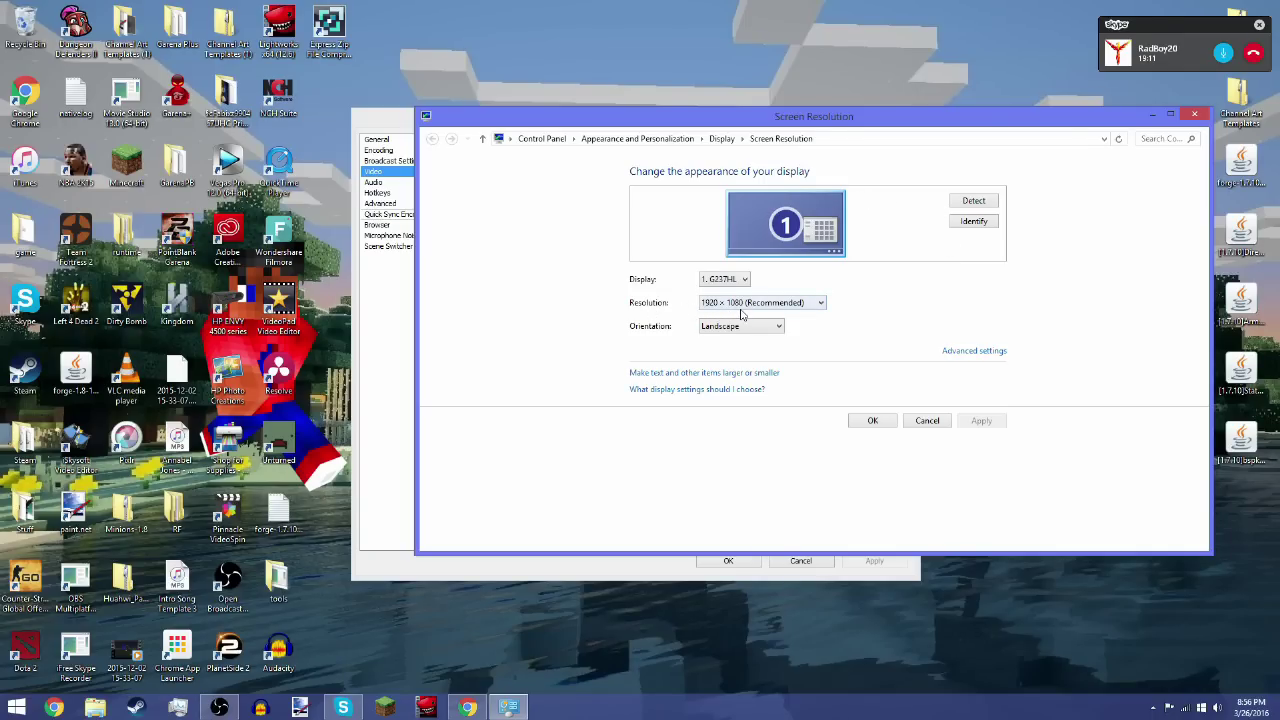
pyautogui.click(783, 311)
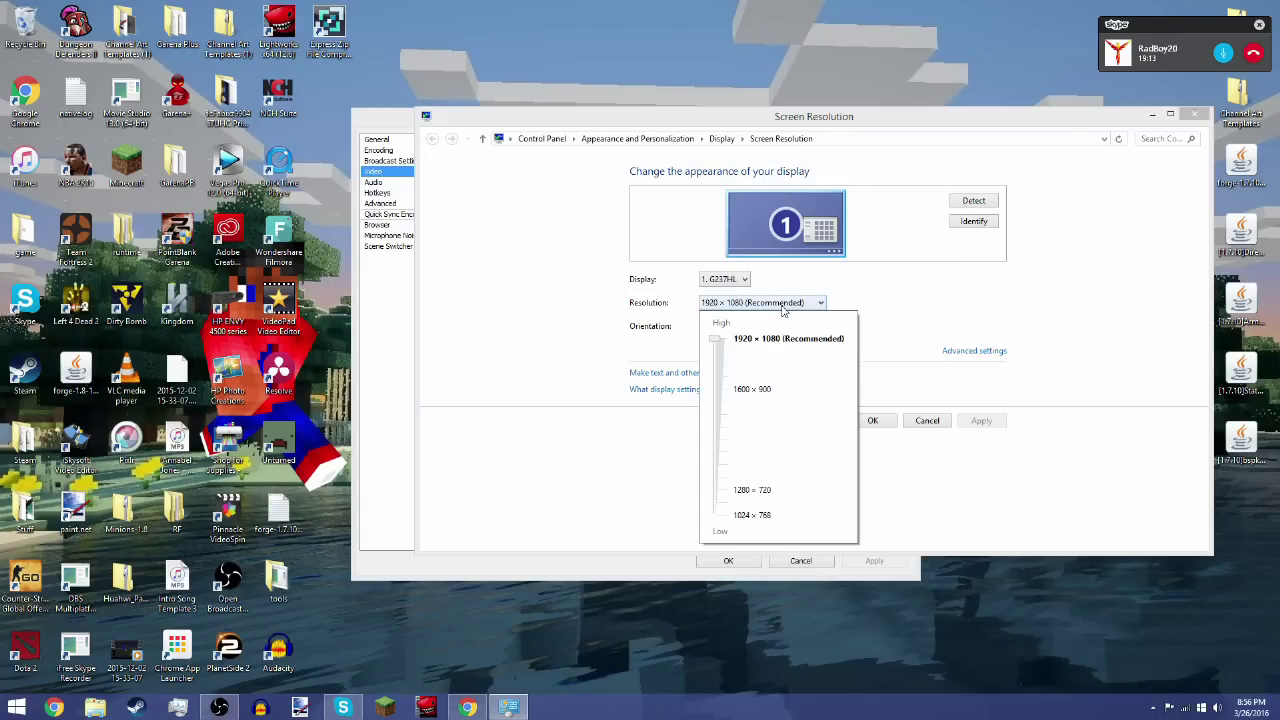
pyautogui.click(923, 451)
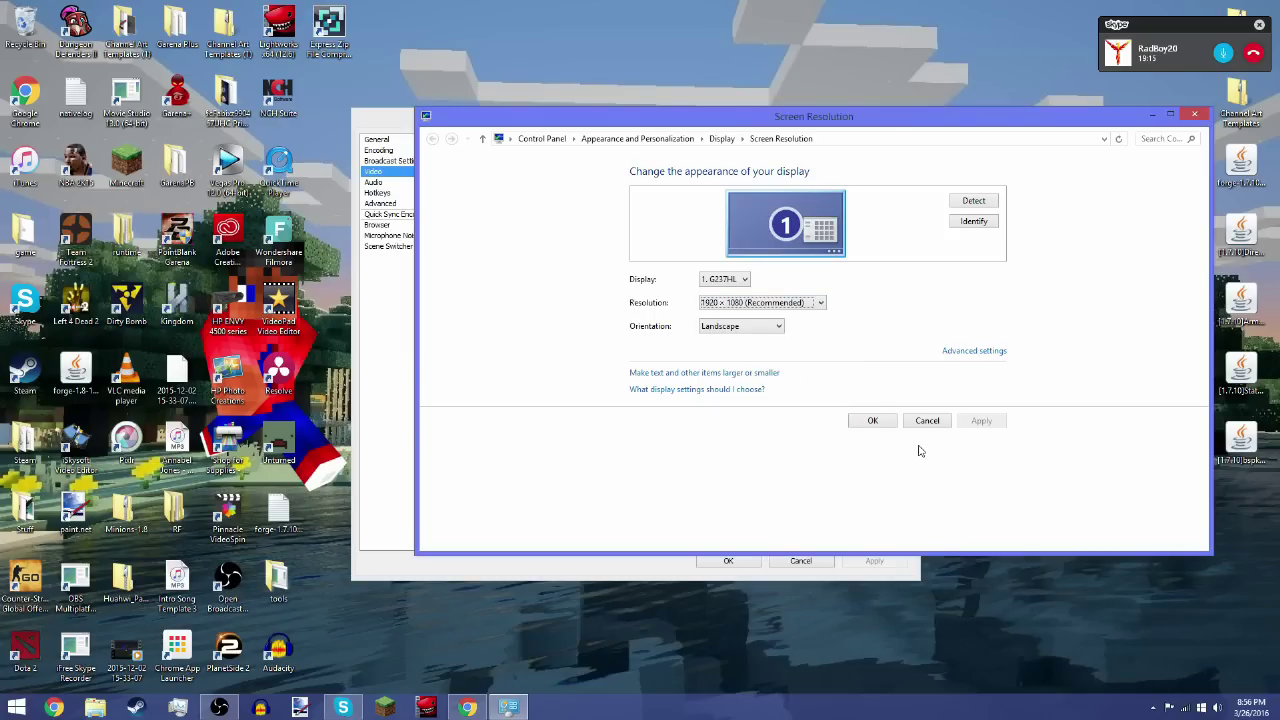
pyautogui.click(1198, 115)
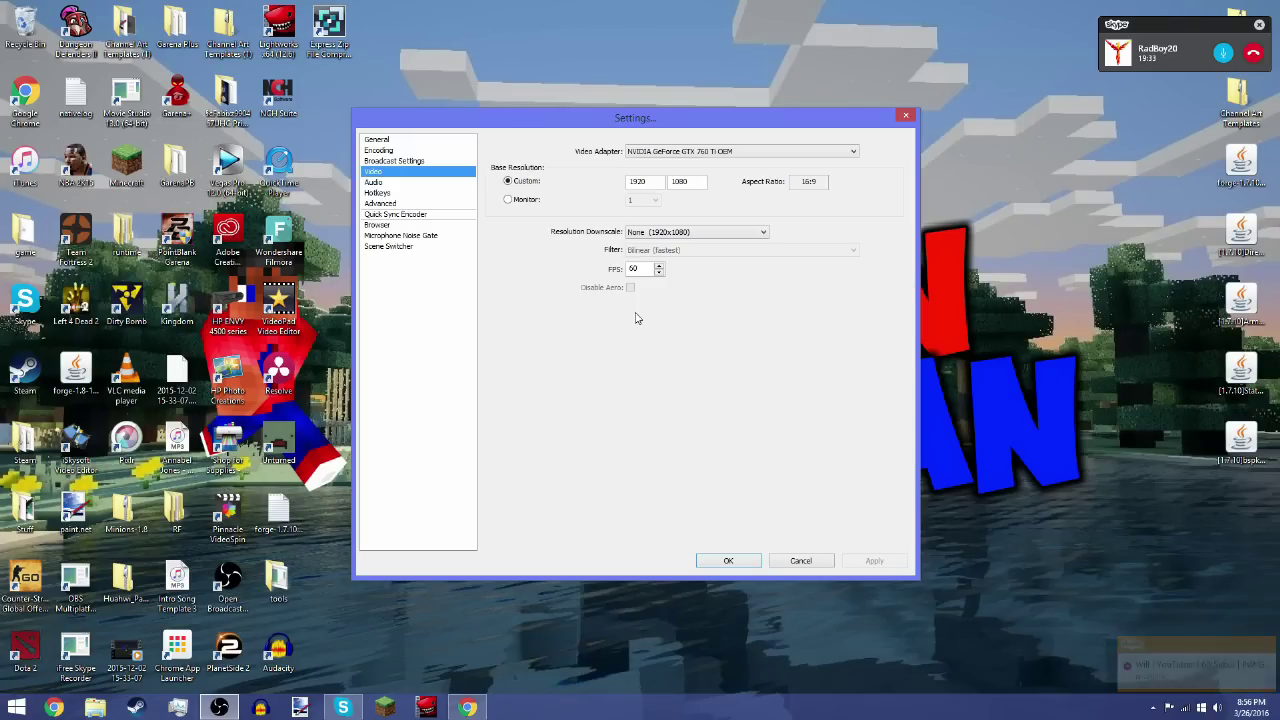
# Set Desktop Audio to Default, show only connected devices, and choose the Blue Snowball microphone.
pyautogui.click(372, 183)
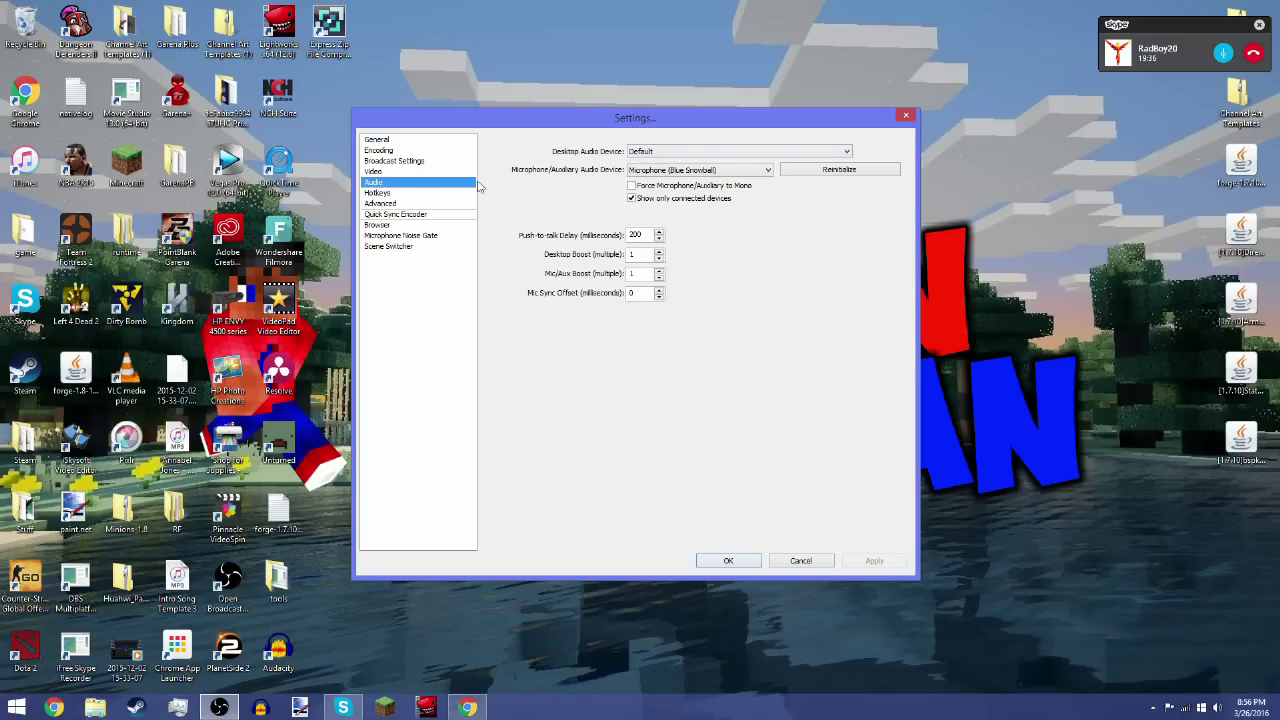
pyautogui.click(638, 153)
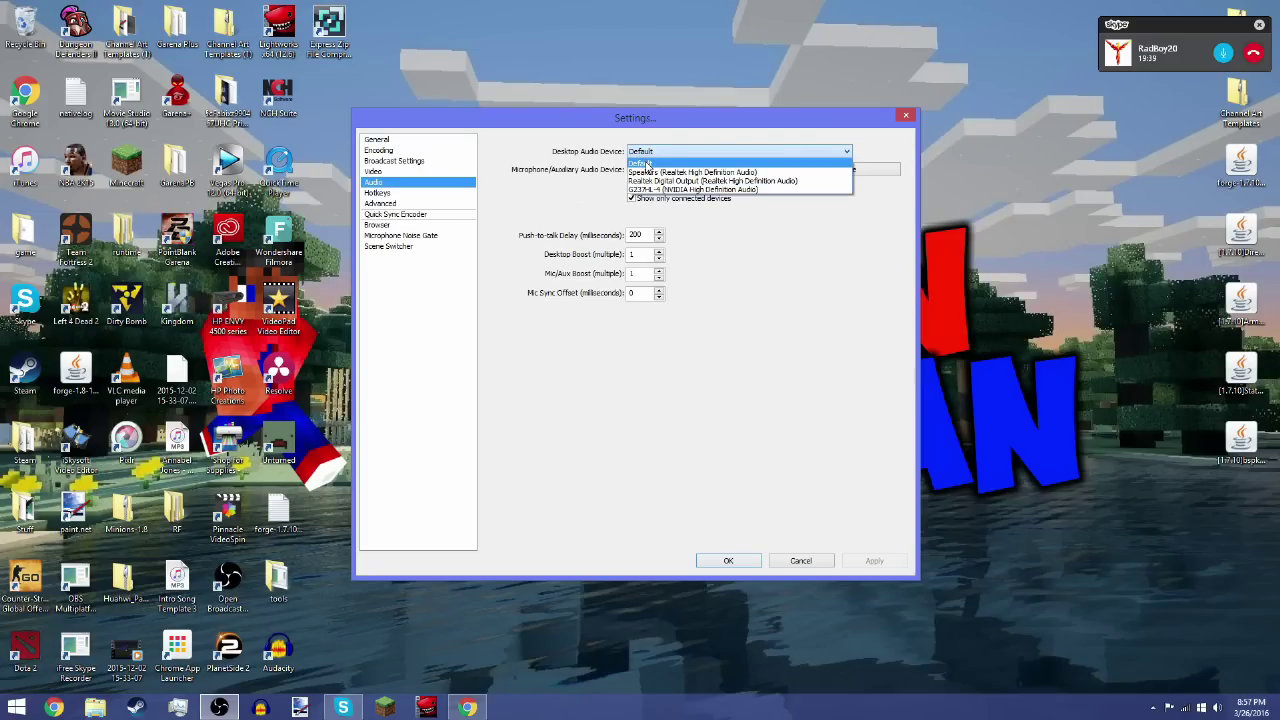
pyautogui.click(647, 163)
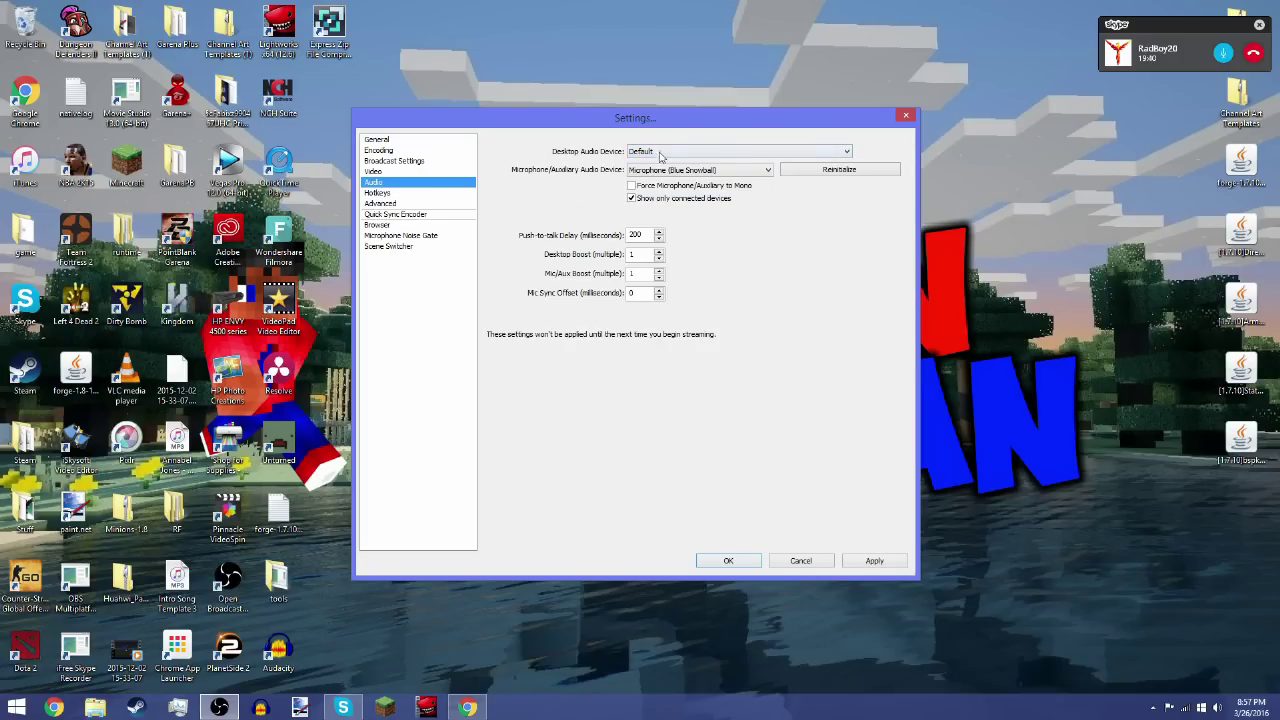
pyautogui.click(631, 198)
pyautogui.click(710, 170)
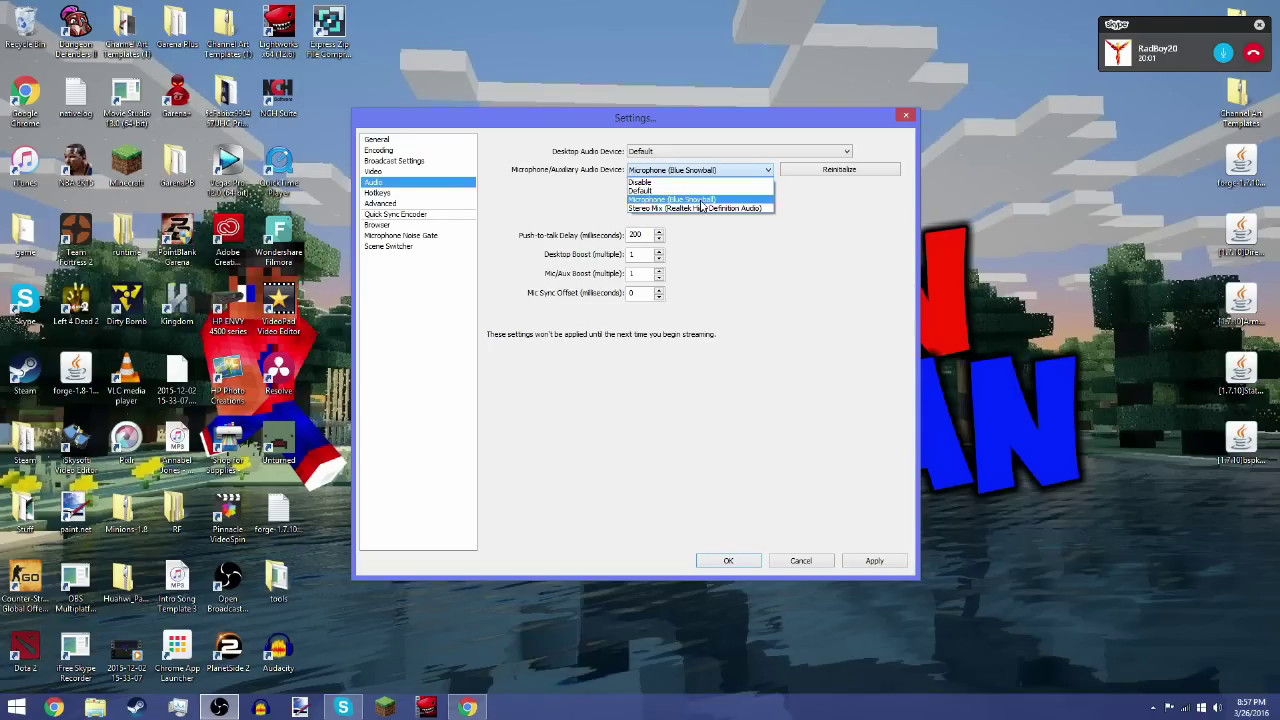
pyautogui.click(700, 200)
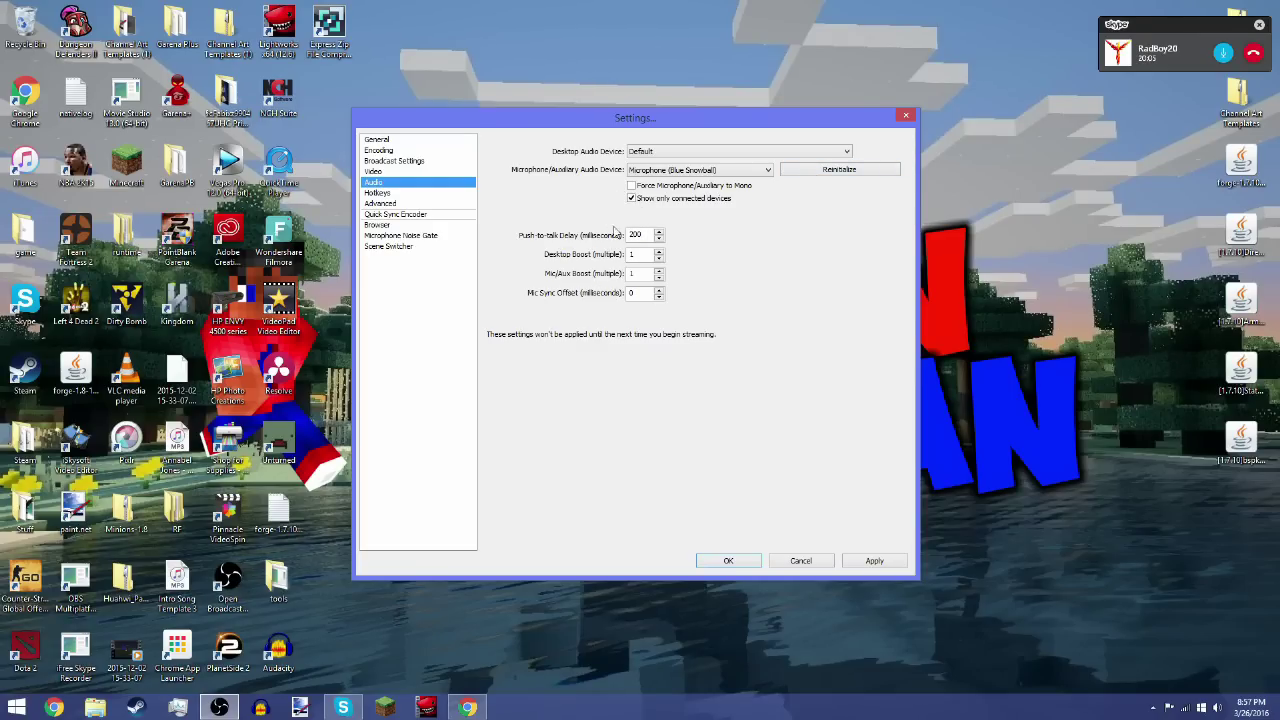
pyautogui.click(397, 194)
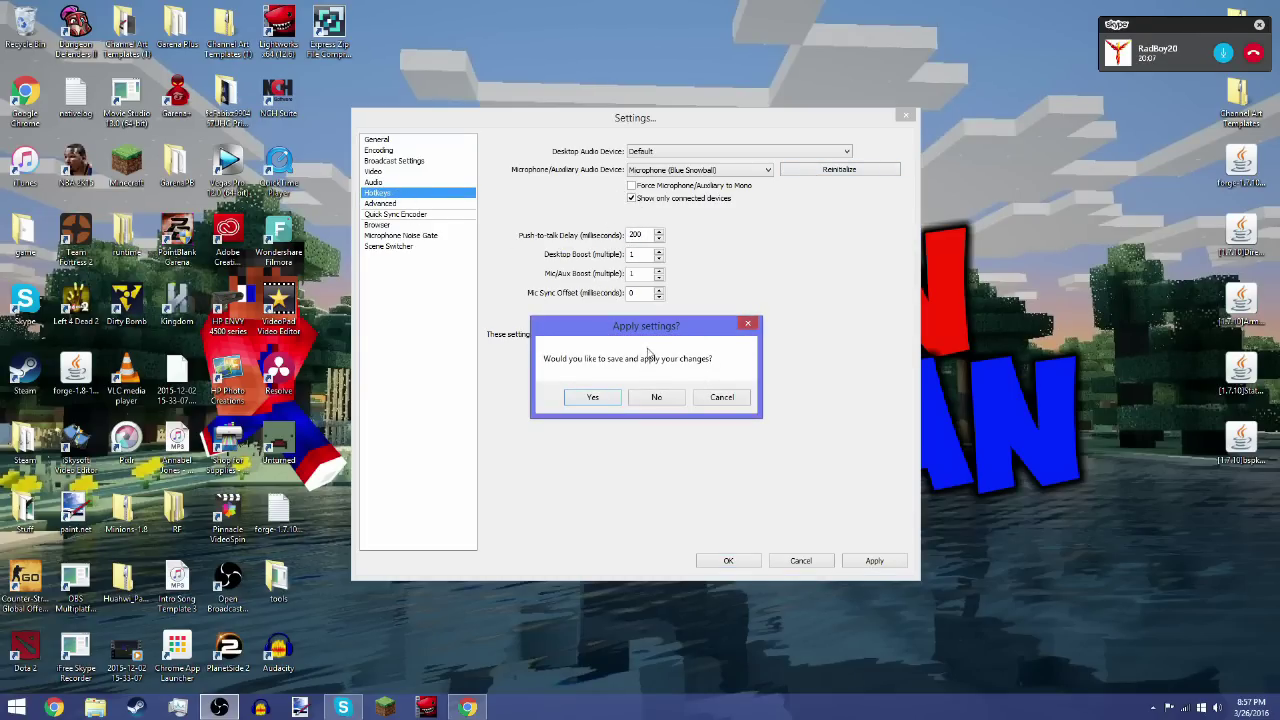
# Toggle push-to-talk on and back off, and assign a Start Recording hotkey.
pyautogui.click(662, 398)
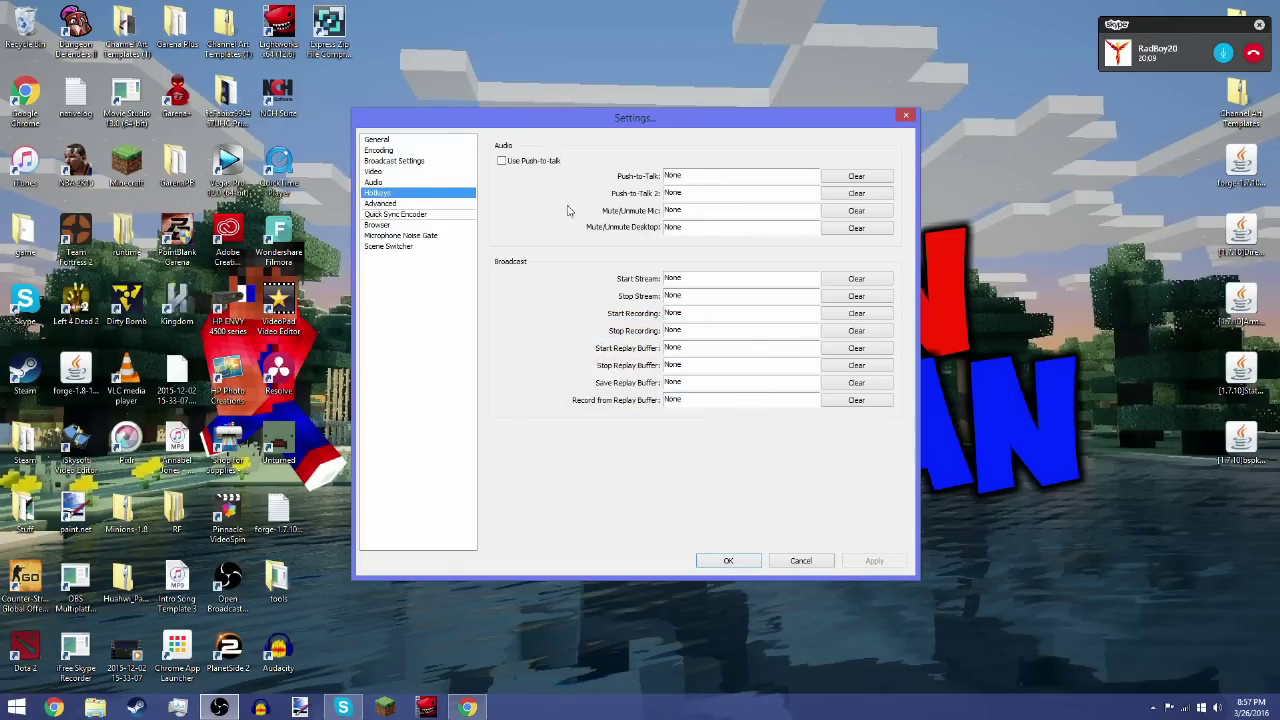
pyautogui.click(502, 161)
pyautogui.click(502, 162)
pyautogui.press('d')
# Review the Advanced page's veryfast preset and high profile without applying, then view Quick Sync Encoder.
pyautogui.click(385, 203)
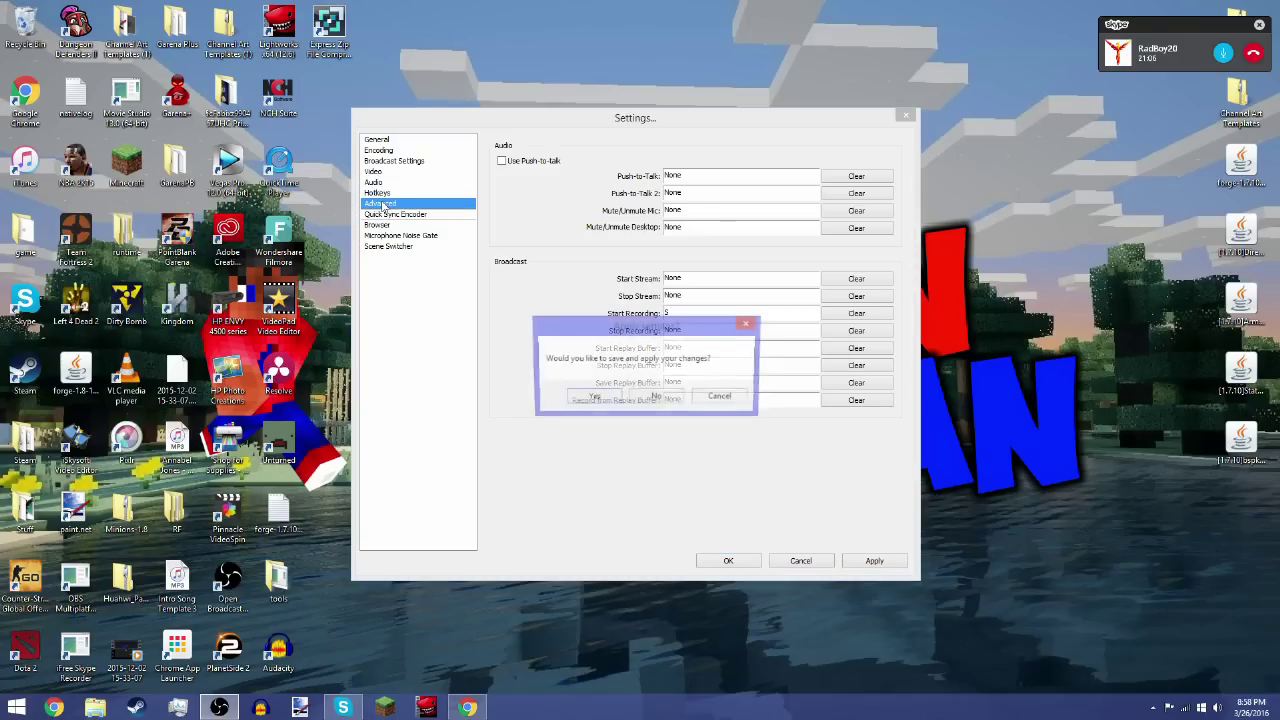
pyautogui.click(654, 394)
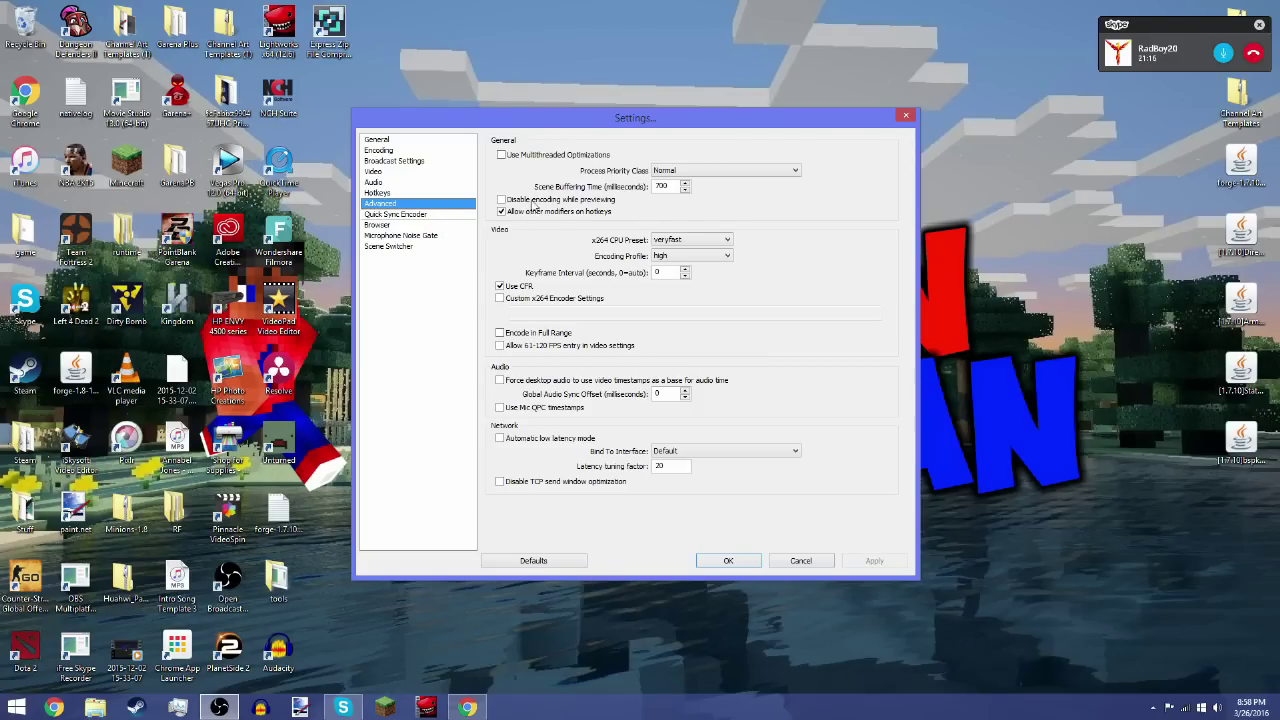
pyautogui.click(427, 215)
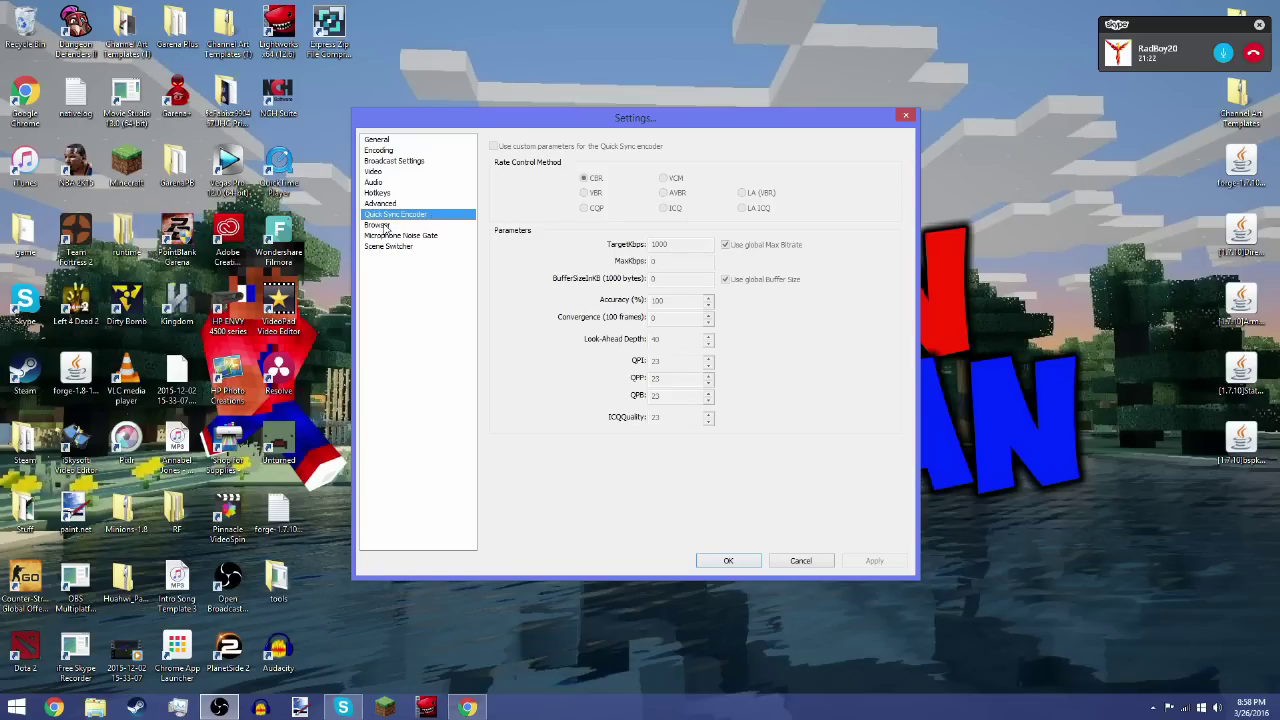
# View the Browser, Microphone Noise Gate and Scene Switcher settings pages.
pyautogui.click(386, 226)
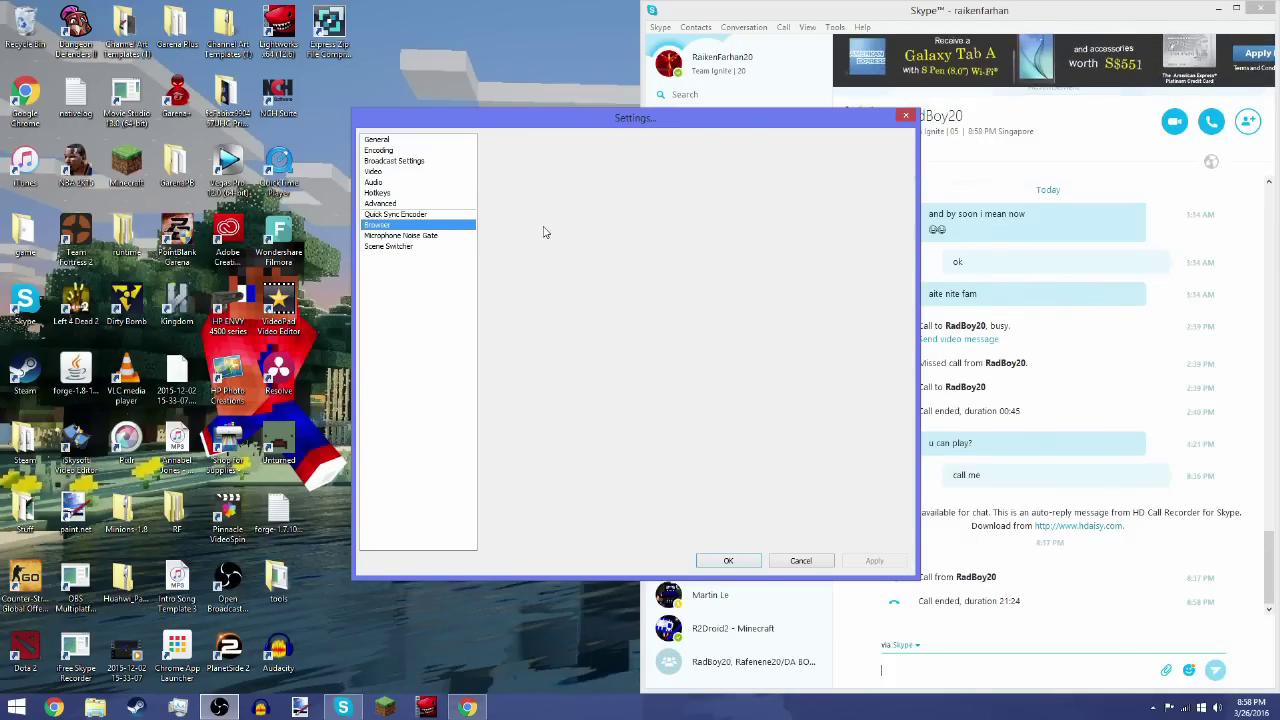
pyautogui.click(438, 234)
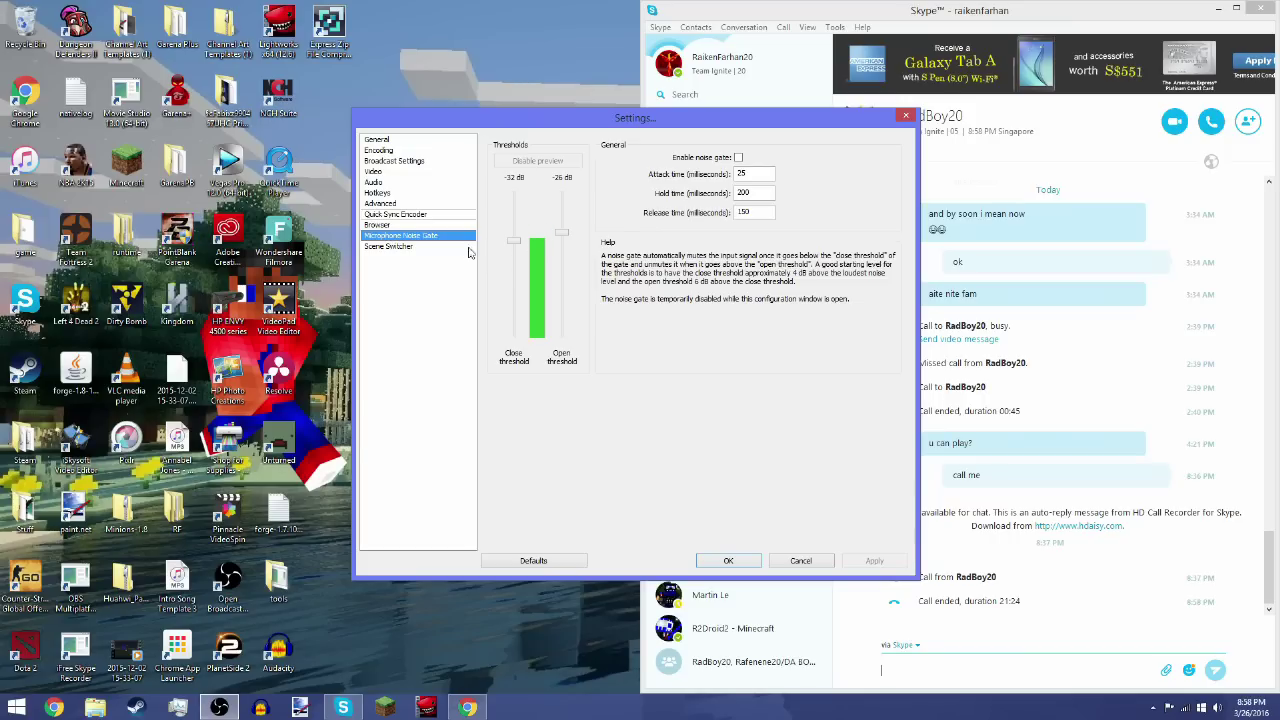
pyautogui.click(410, 224)
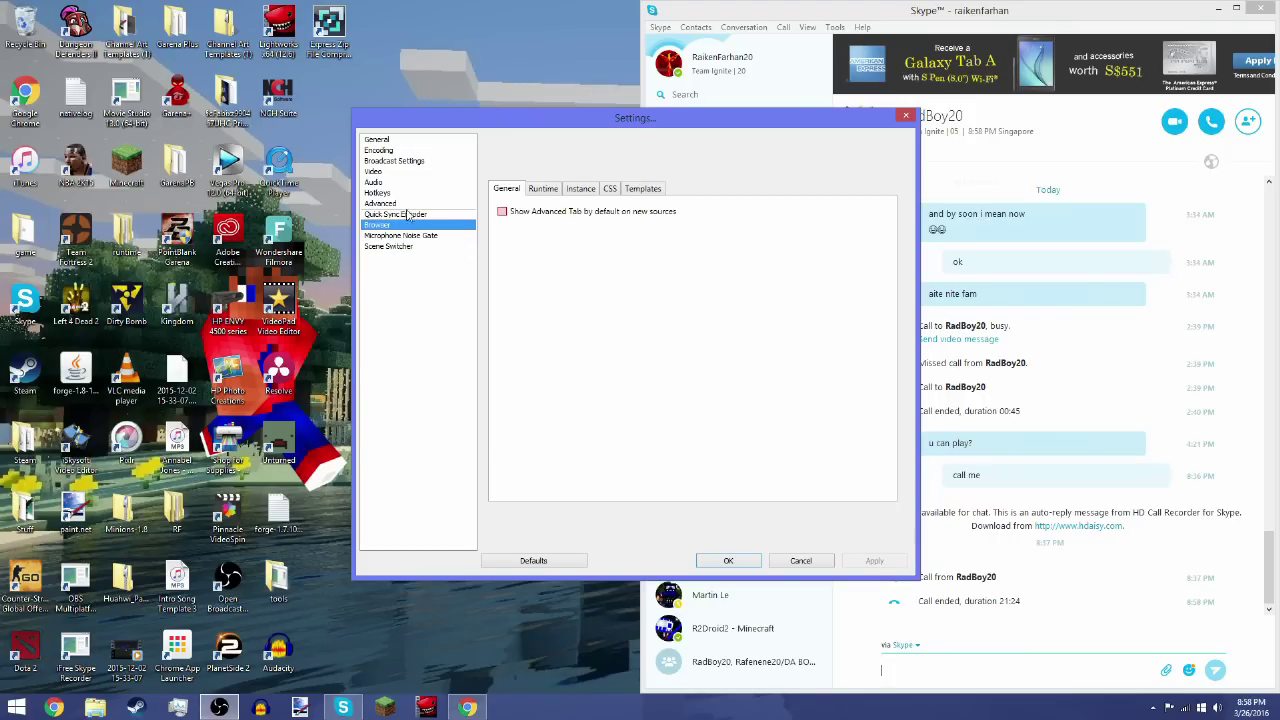
pyautogui.click(421, 235)
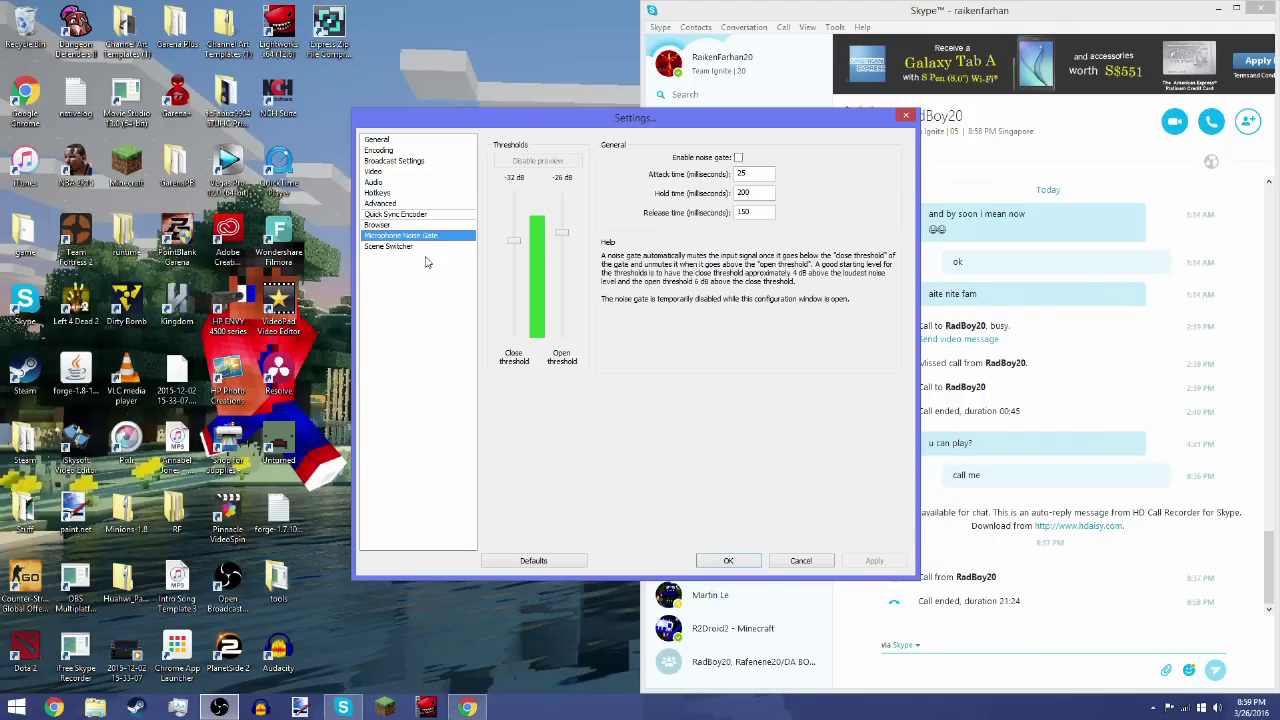
pyautogui.click(420, 247)
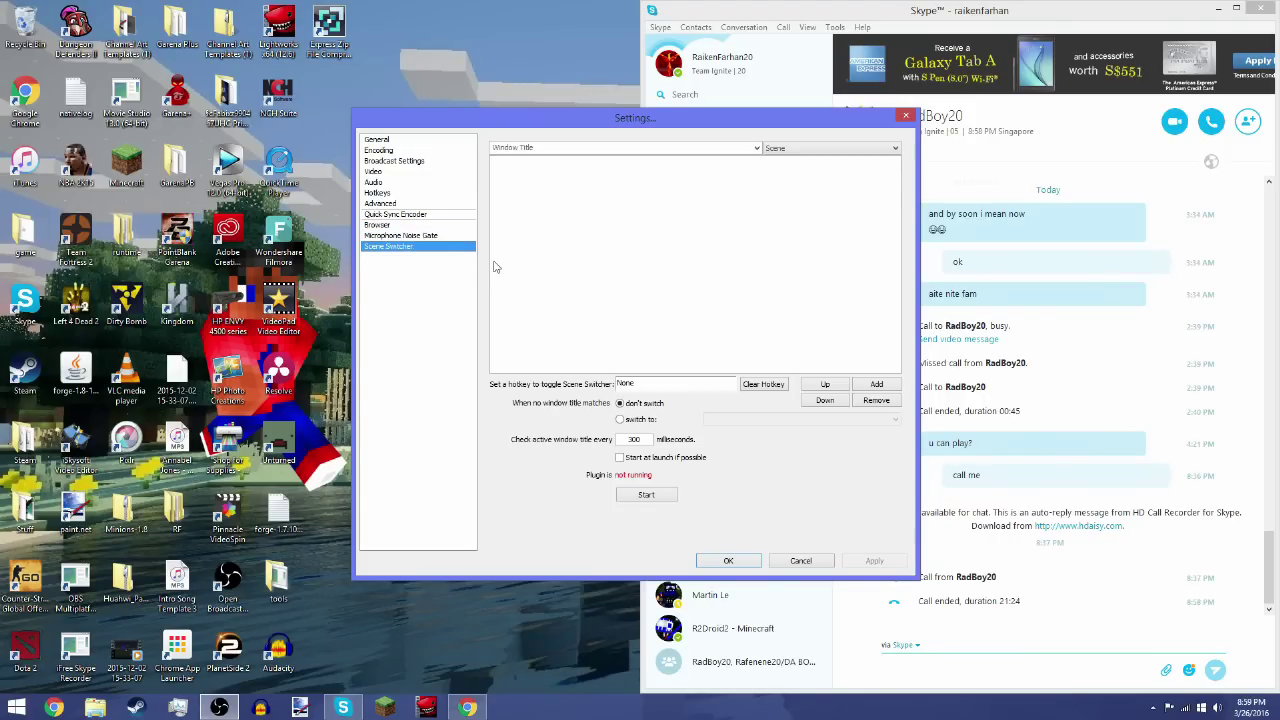
# Step down through the settings pages and back up to Hotkeys.
pyautogui.click(386, 214)
pyautogui.click(386, 204)
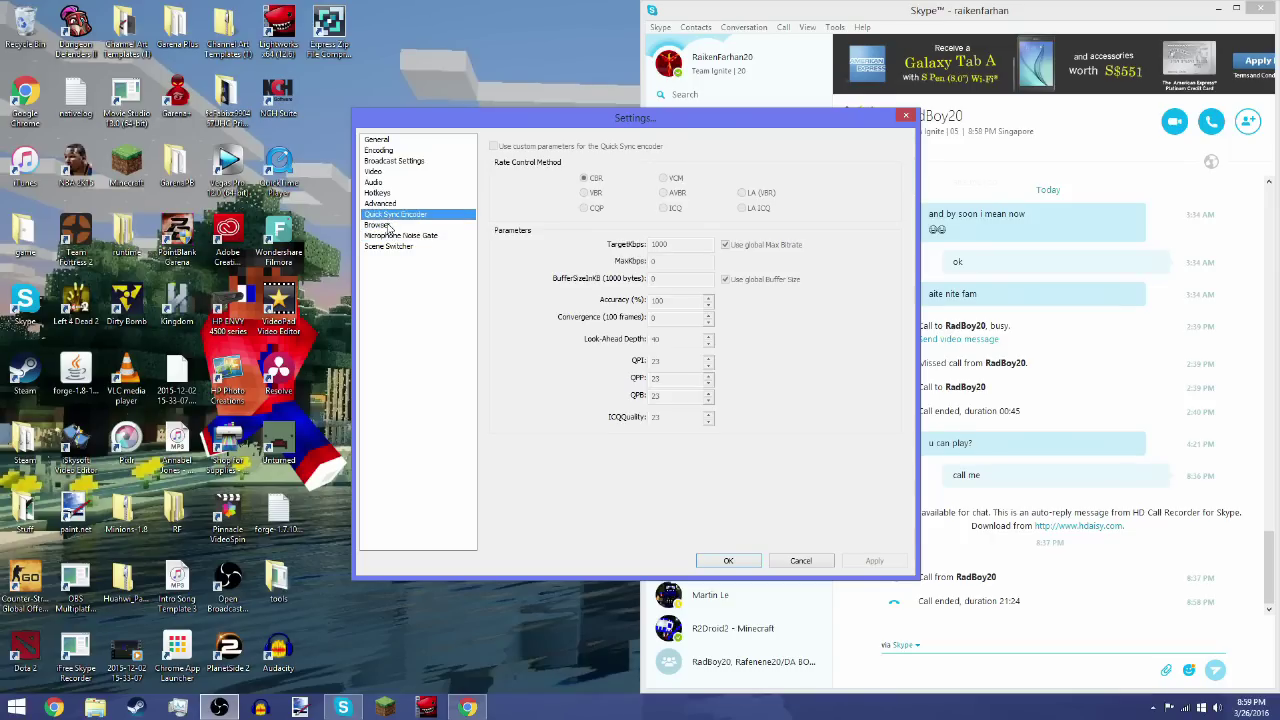
pyautogui.click(386, 214)
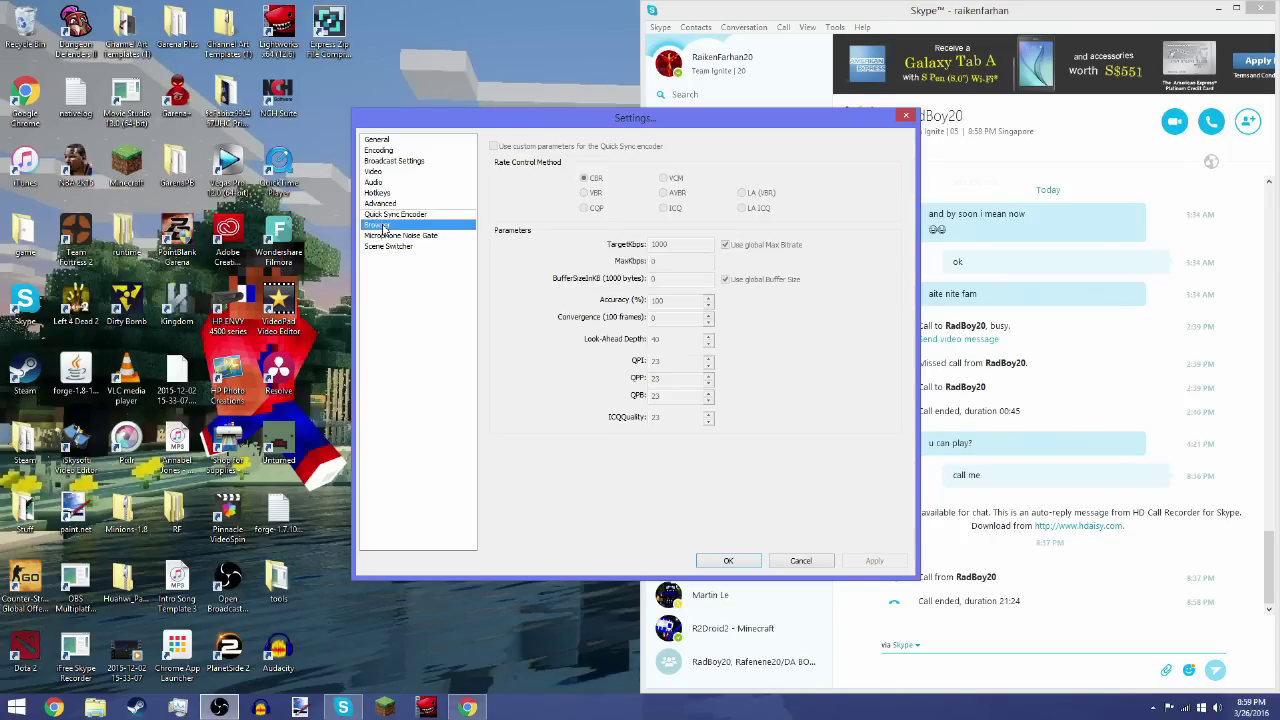
pyautogui.click(384, 224)
pyautogui.click(383, 235)
pyautogui.click(383, 246)
pyautogui.click(383, 235)
pyautogui.click(383, 224)
pyautogui.click(384, 214)
pyautogui.click(383, 203)
pyautogui.click(381, 192)
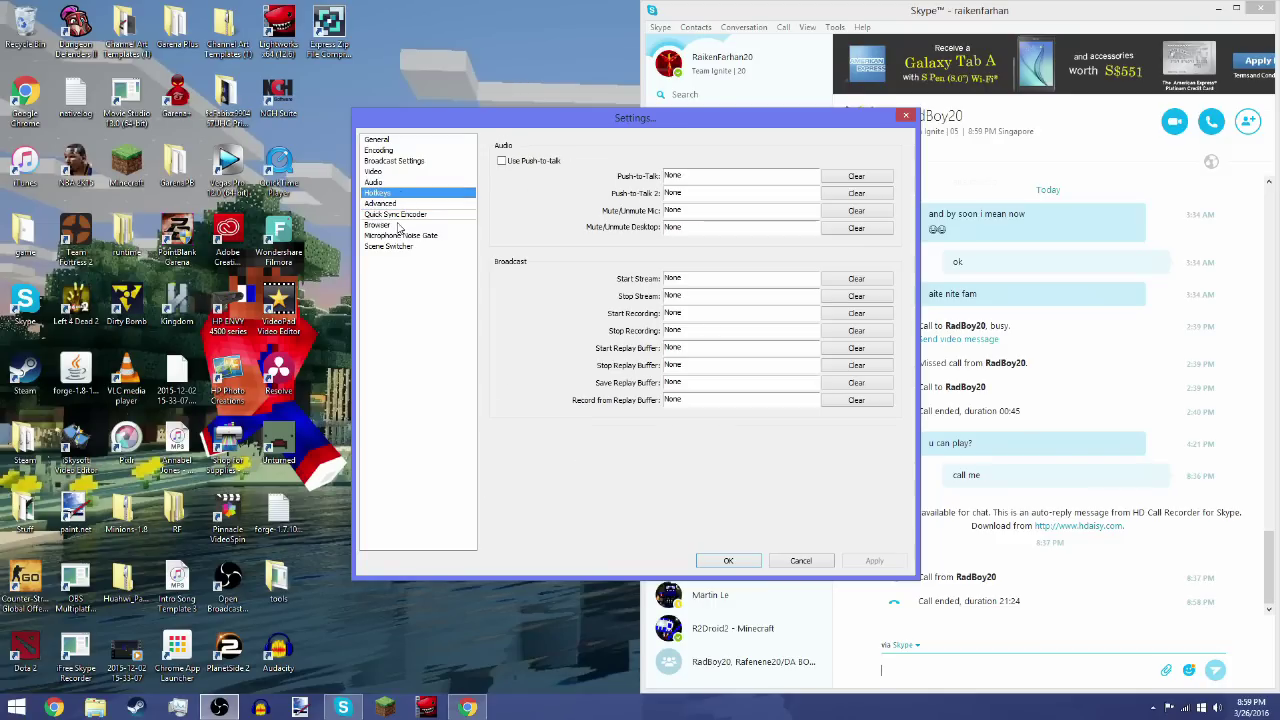
# Revisit Microphone Noise Gate and Scene Switcher, then close Settings without saving.
pyautogui.click(398, 235)
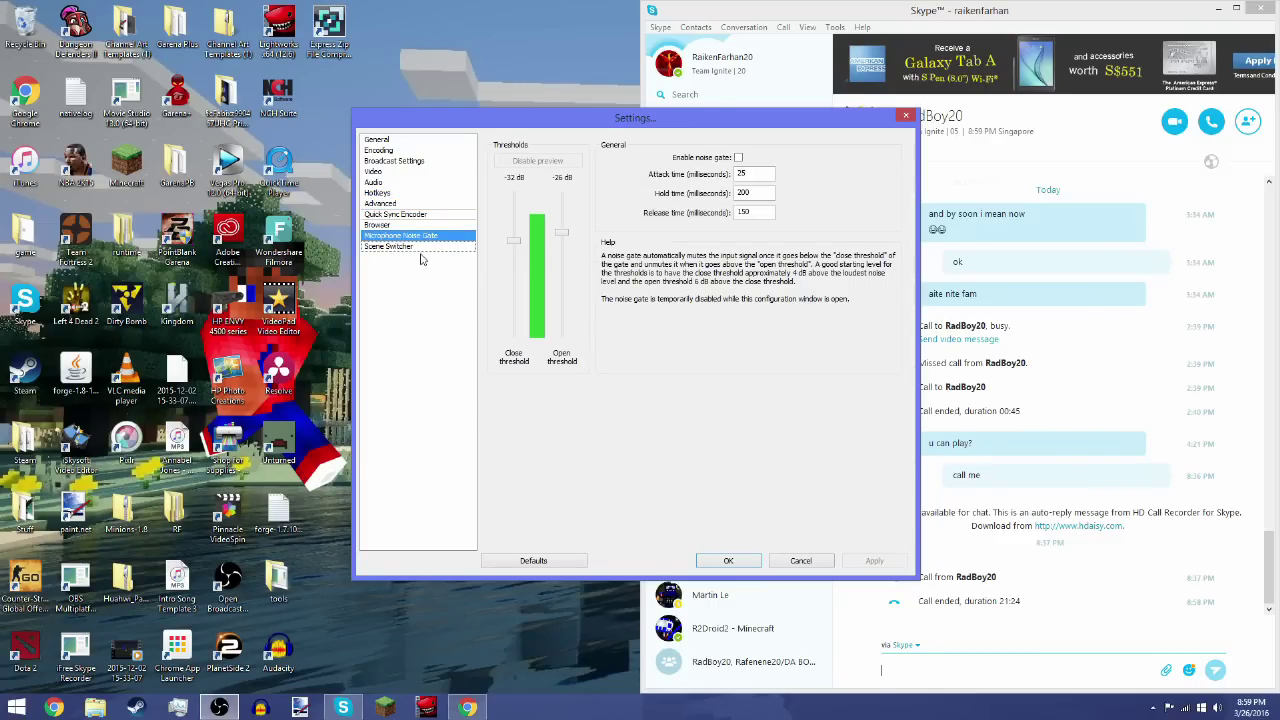
pyautogui.click(422, 248)
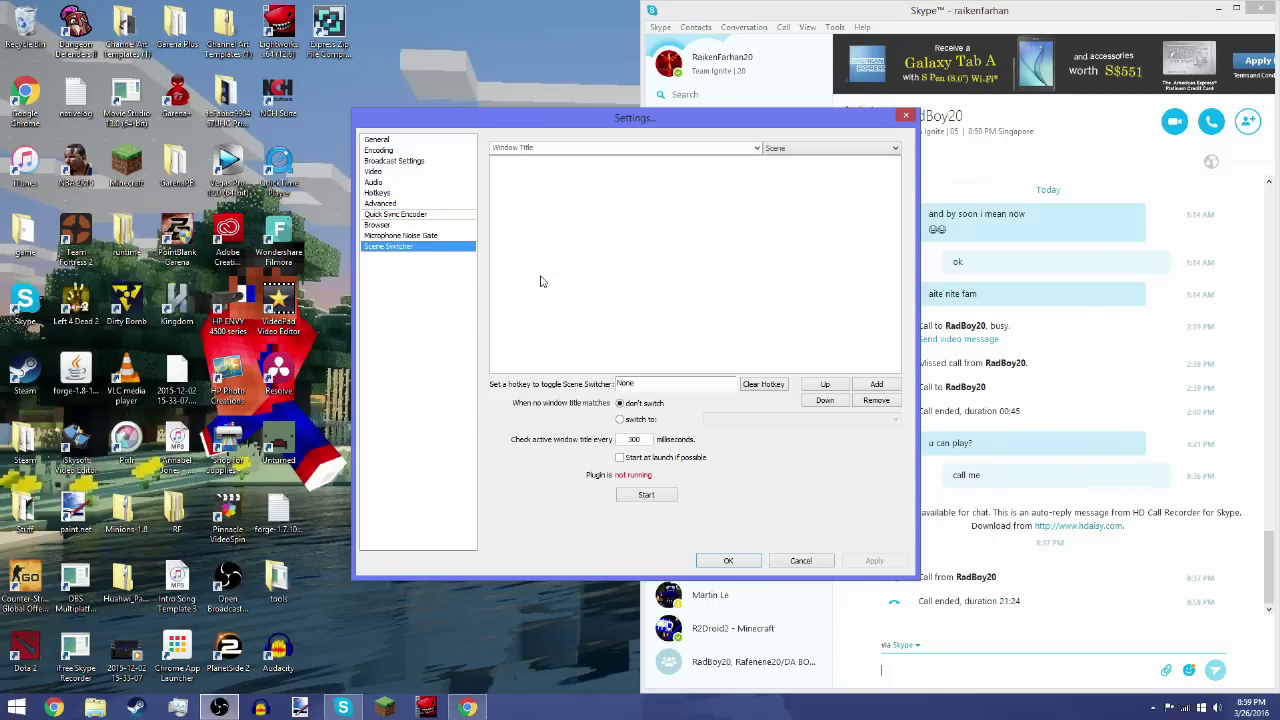
pyautogui.click(800, 562)
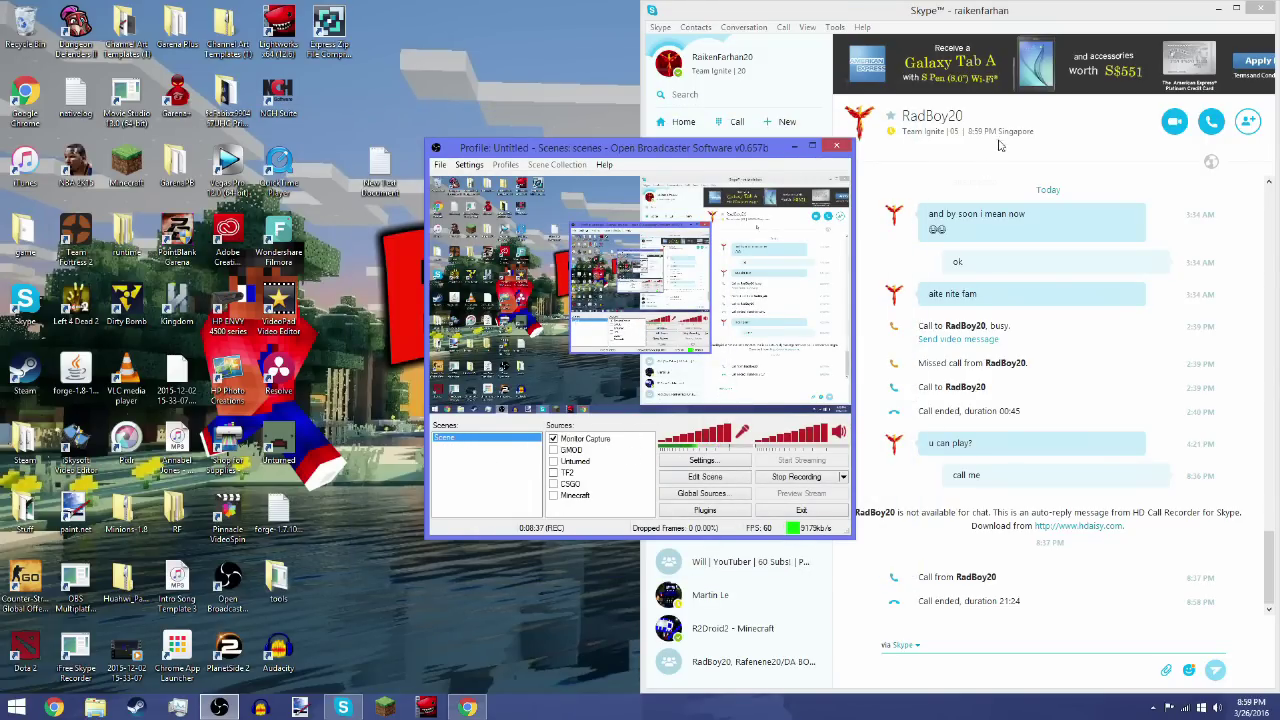
# Minimize Skype and toggle the source checkboxes so only Monitor Capture stays enabled.
pyautogui.click(1218, 9)
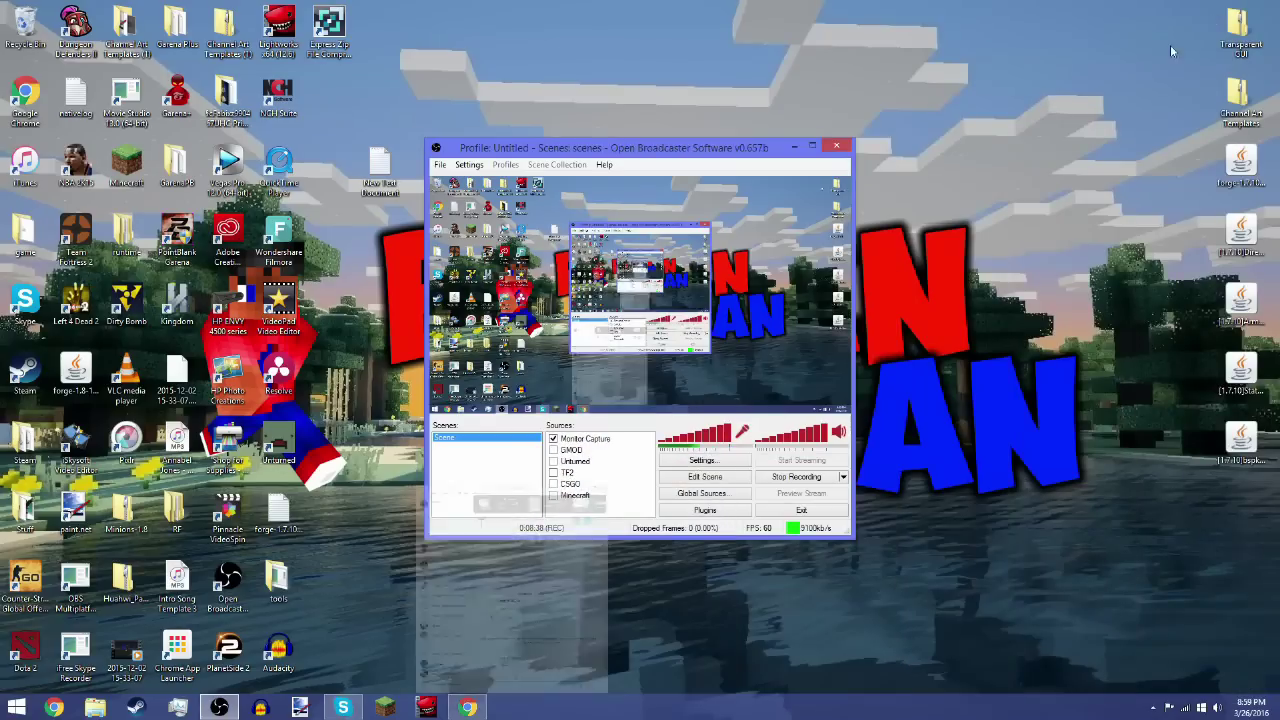
pyautogui.click(553, 461)
pyautogui.click(554, 484)
pyautogui.click(555, 472)
pyautogui.click(554, 451)
pyautogui.click(553, 451)
# Bring up the Sources list context menu and reach Add > Game Capture.
pyautogui.rightClick(560, 508)
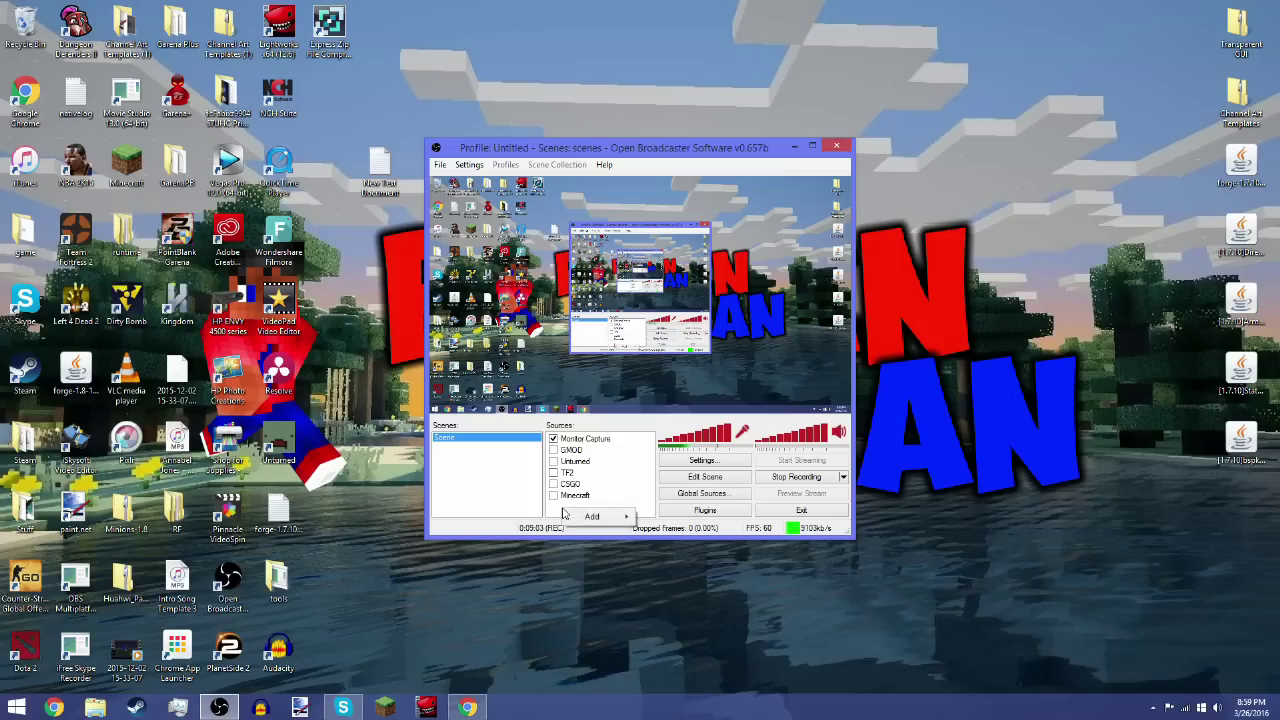
pyautogui.click(547, 508)
pyautogui.rightClick(551, 505)
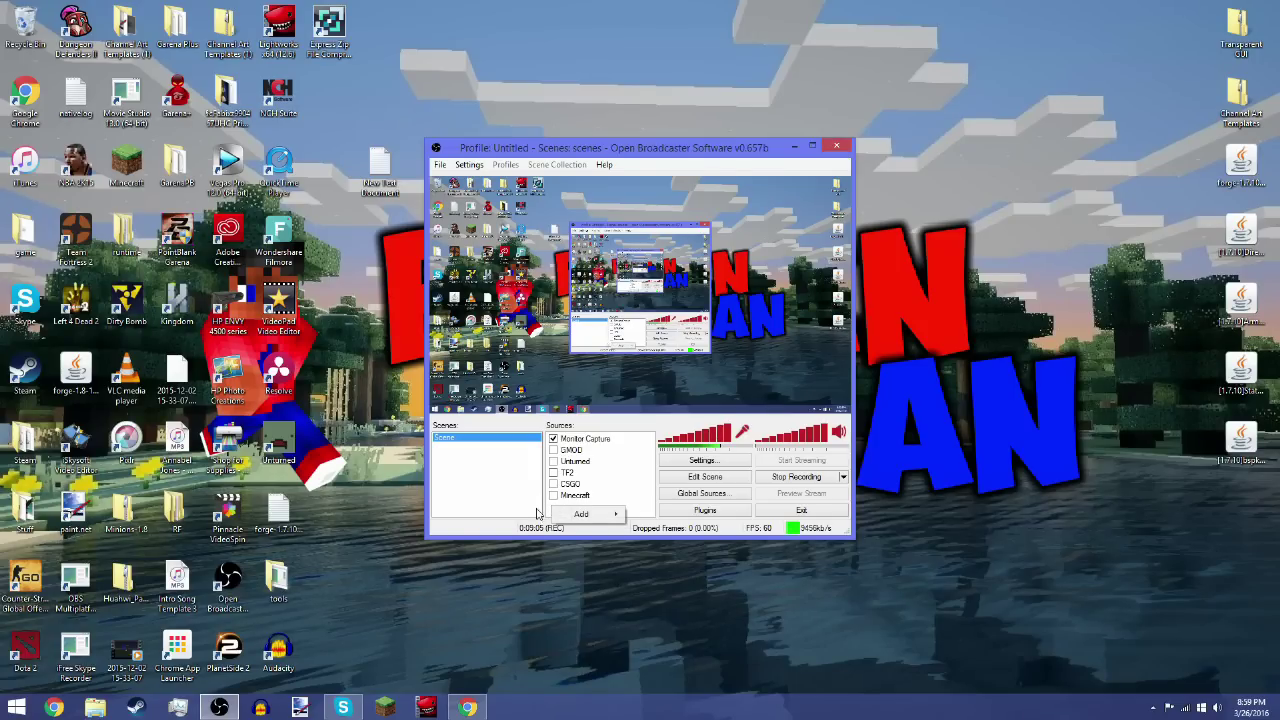
pyautogui.click(536, 510)
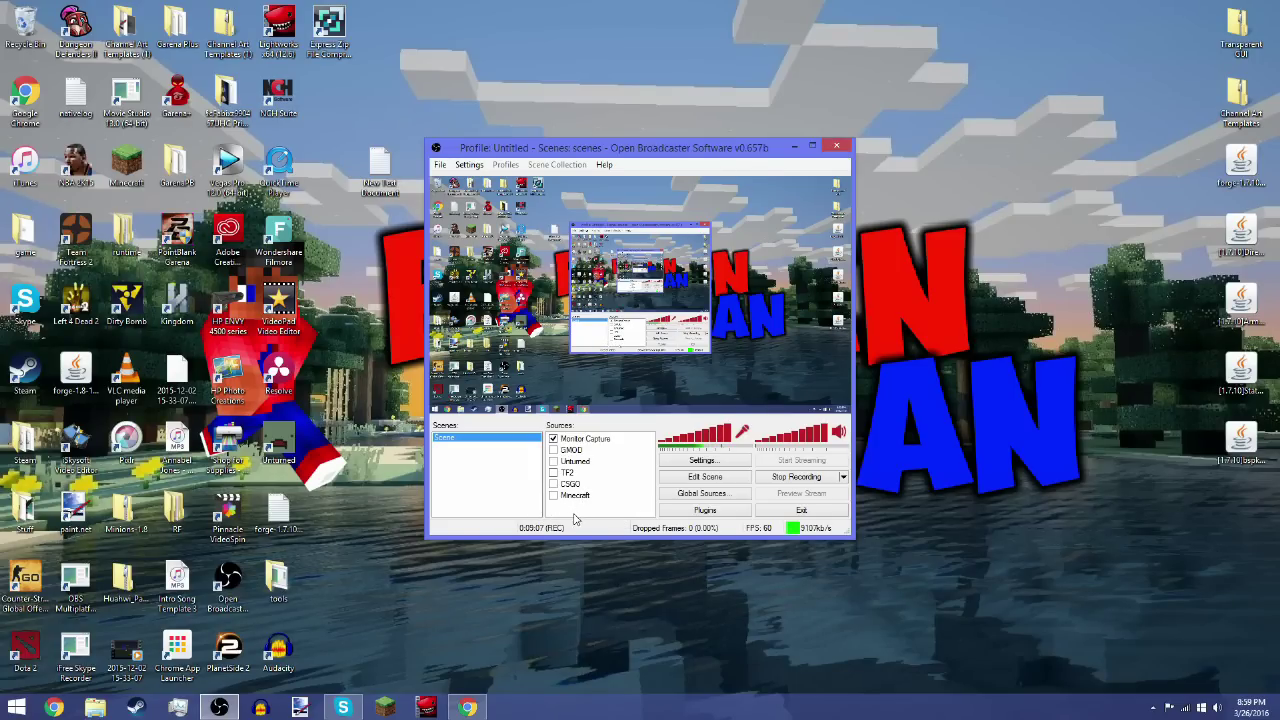
pyautogui.rightClick(569, 513)
pyautogui.moveTo(594, 524)
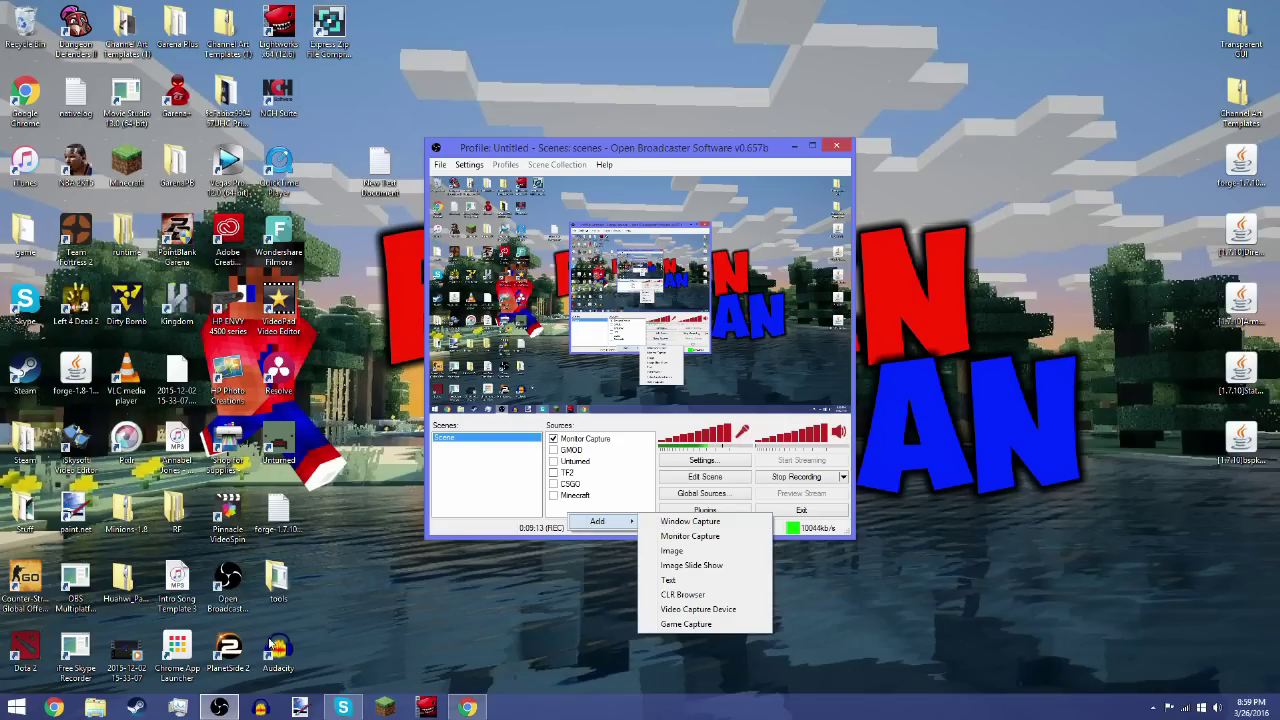
pyautogui.click(482, 663)
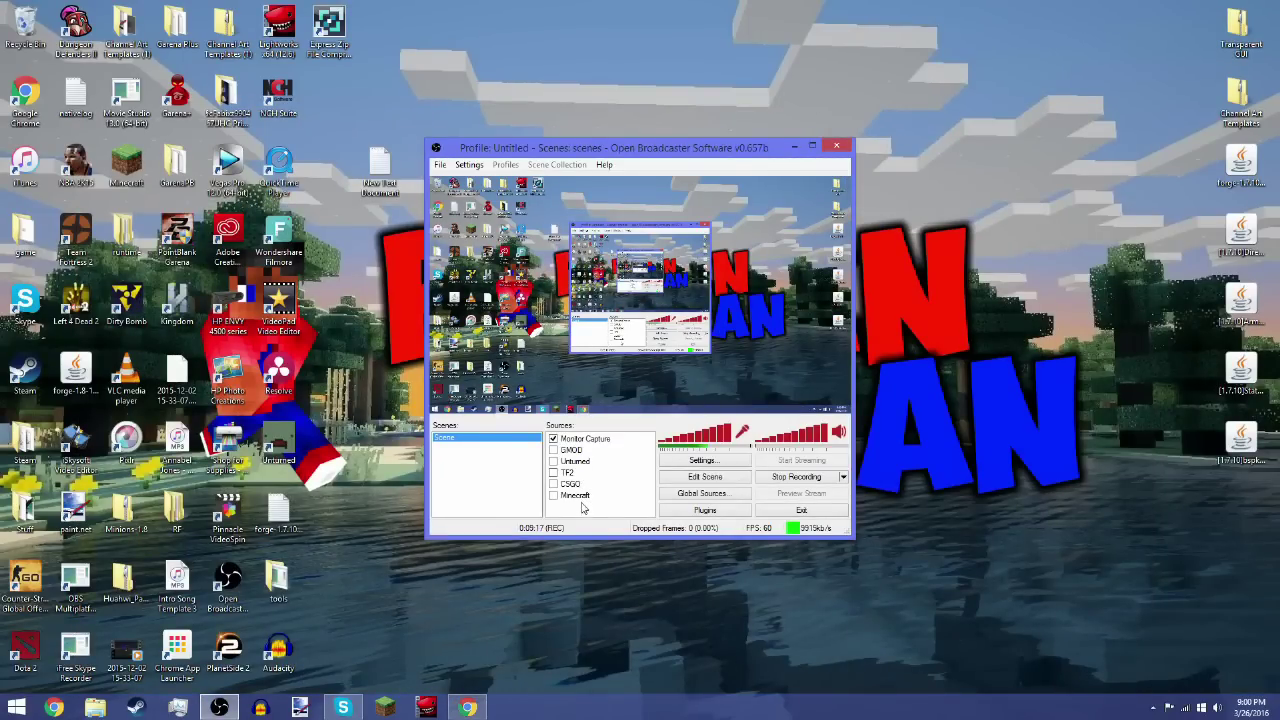
pyautogui.rightClick(583, 508)
pyautogui.moveTo(615, 514)
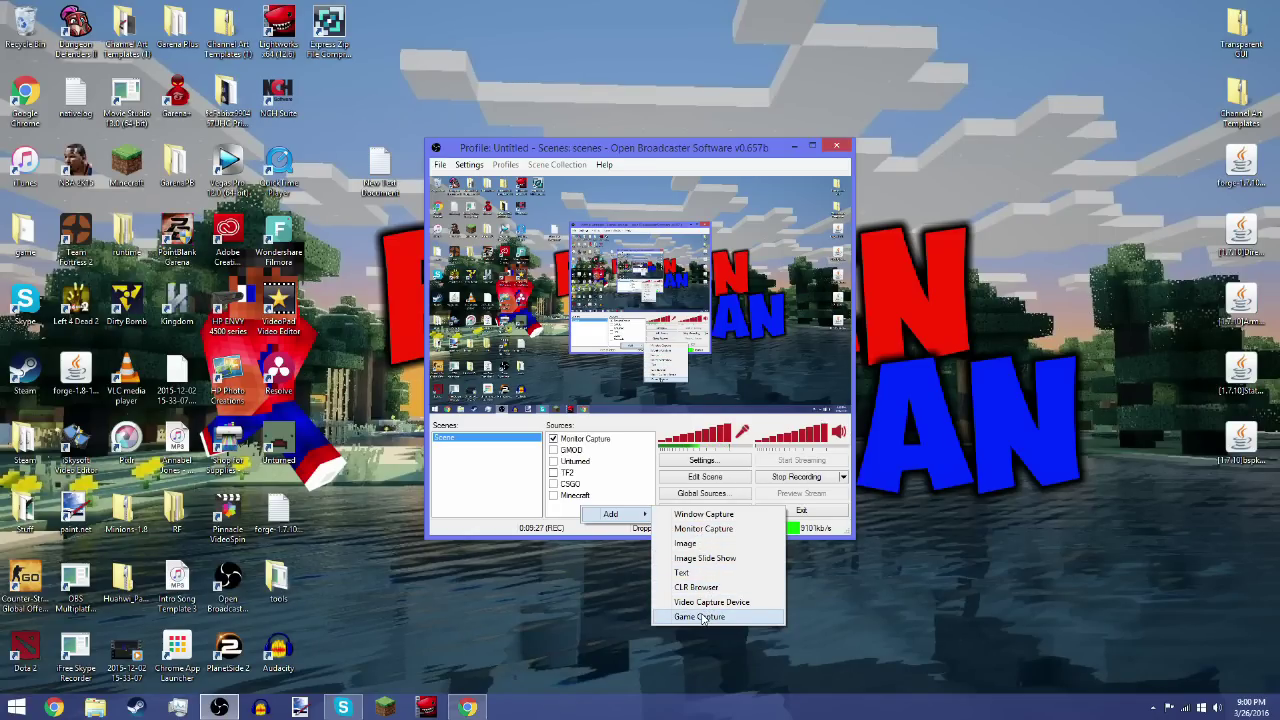
# Add a source named Game Capture and check its Application list, which only offers Skype.
pyautogui.click(700, 616)
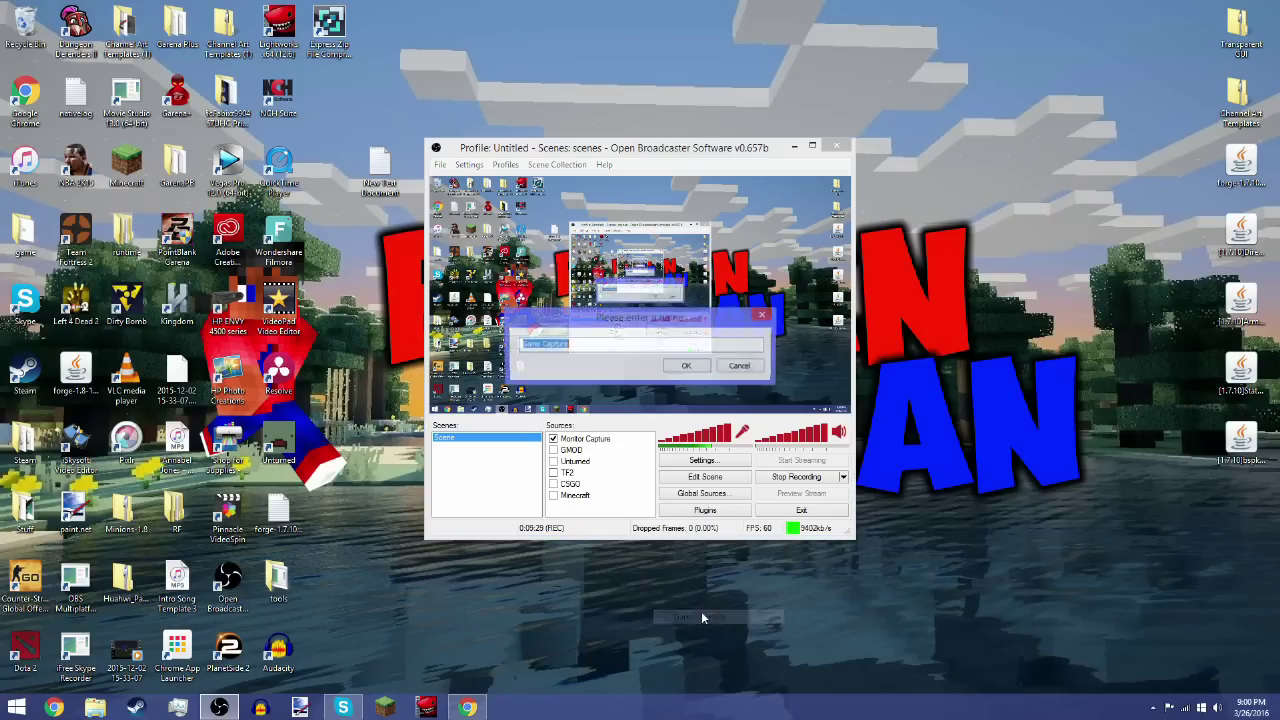
pyautogui.click(703, 366)
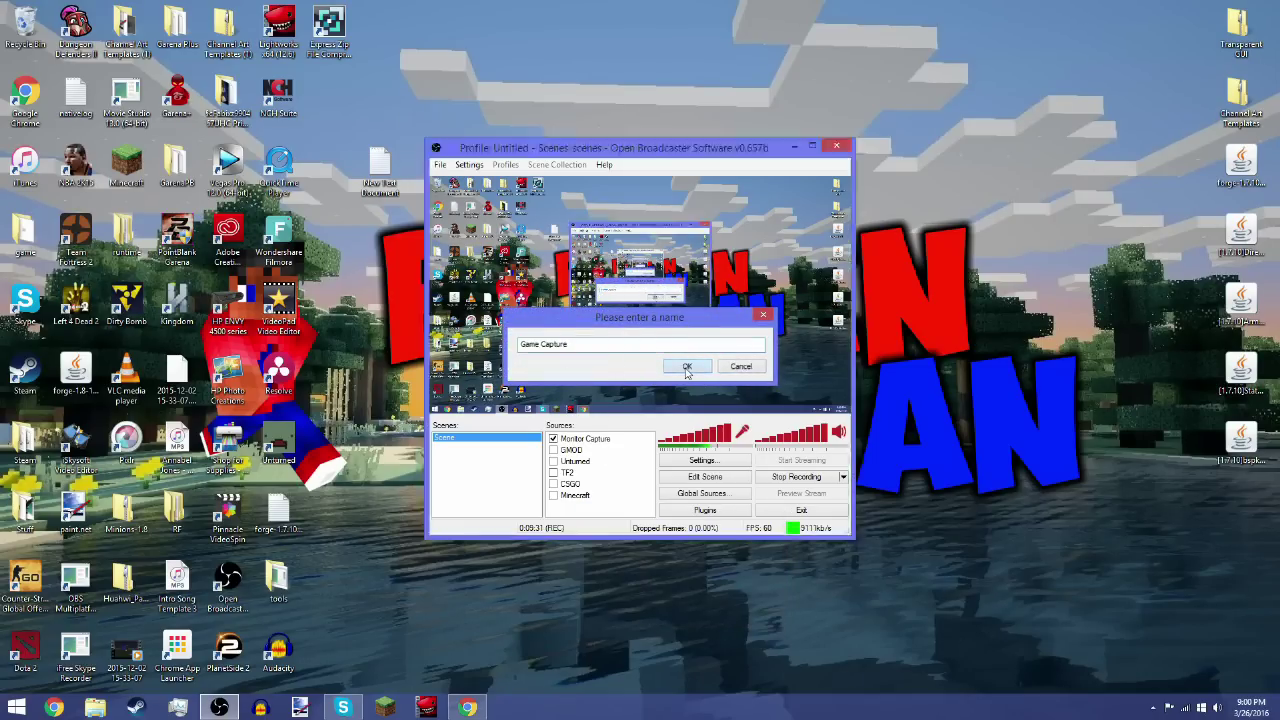
pyautogui.click(625, 222)
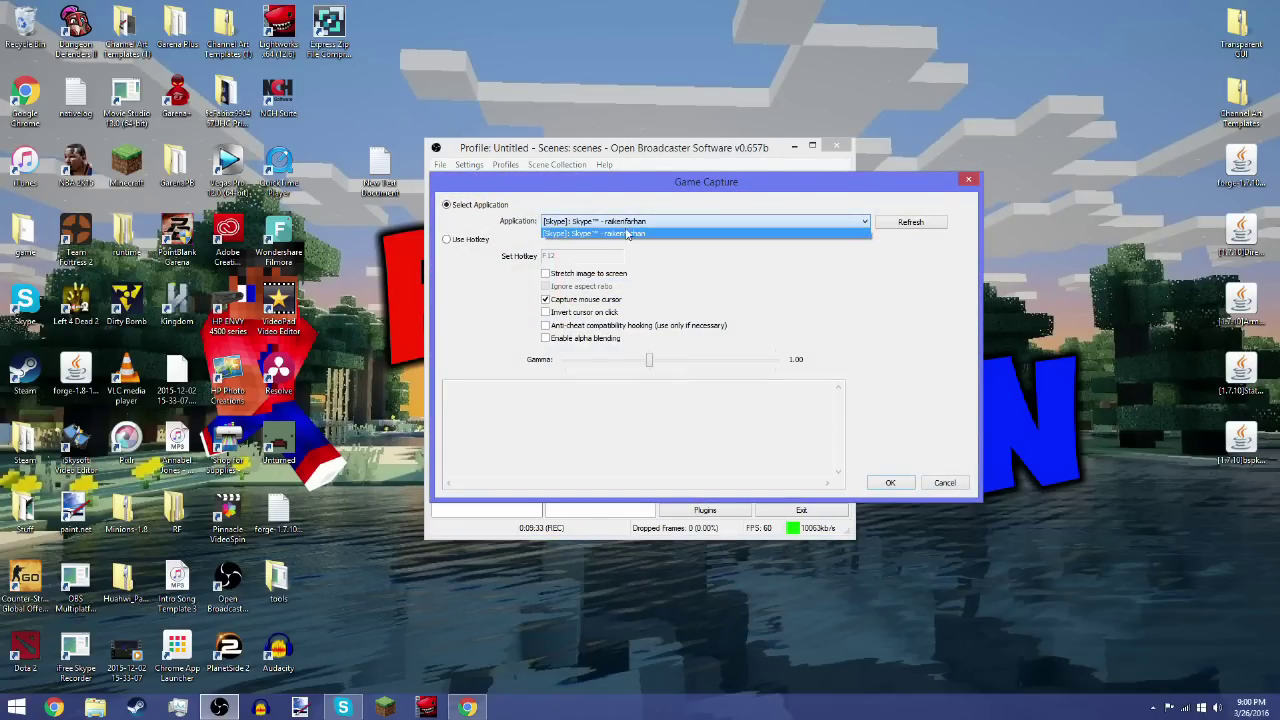
pyautogui.click(685, 228)
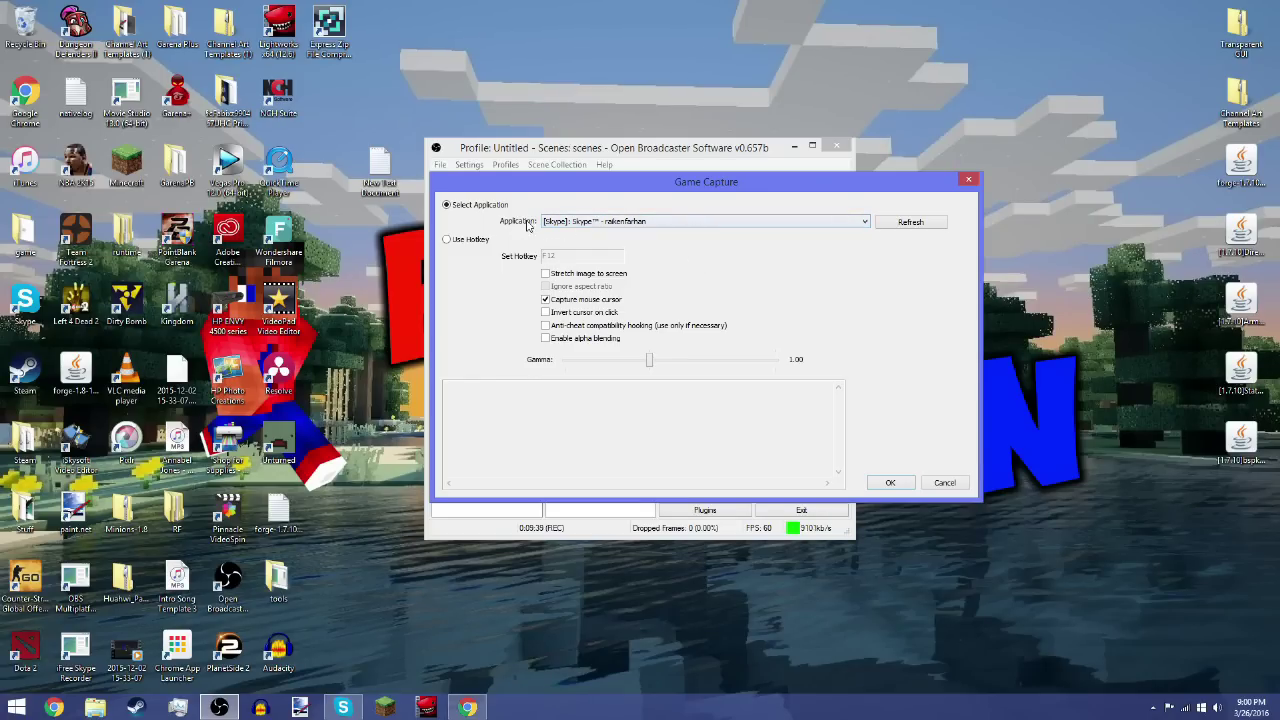
pyautogui.click(588, 226)
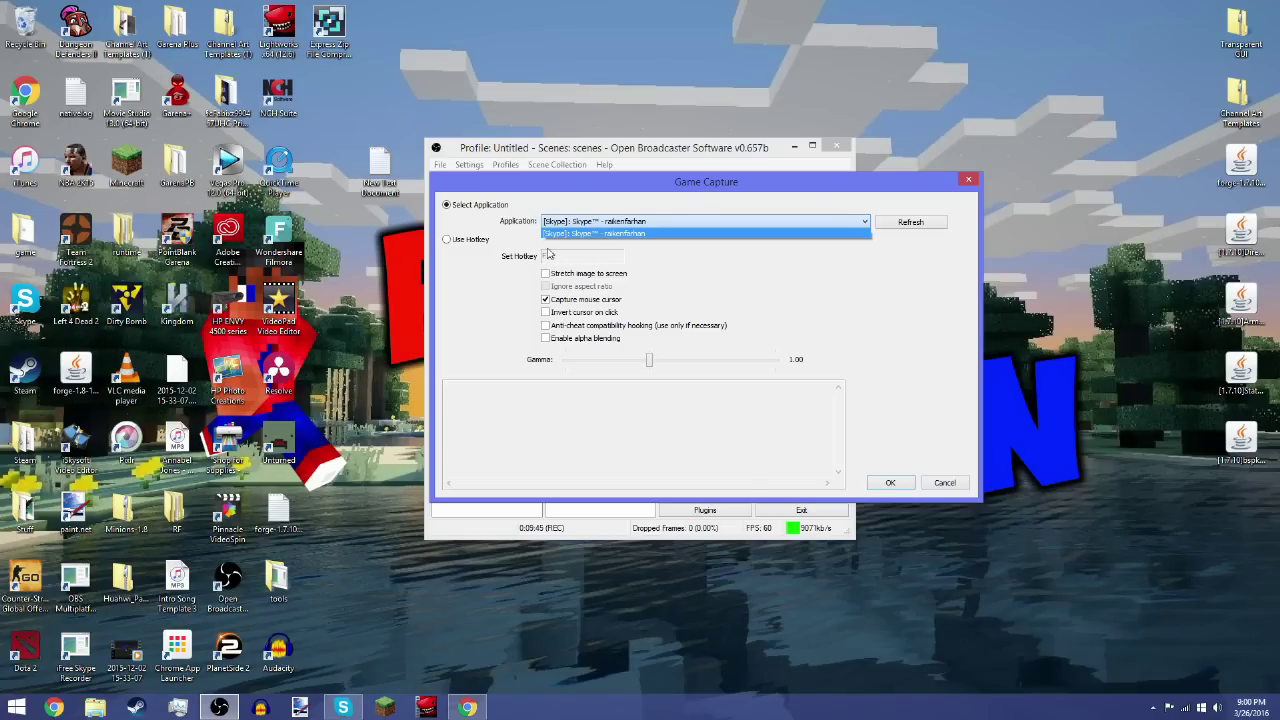
pyautogui.click(614, 222)
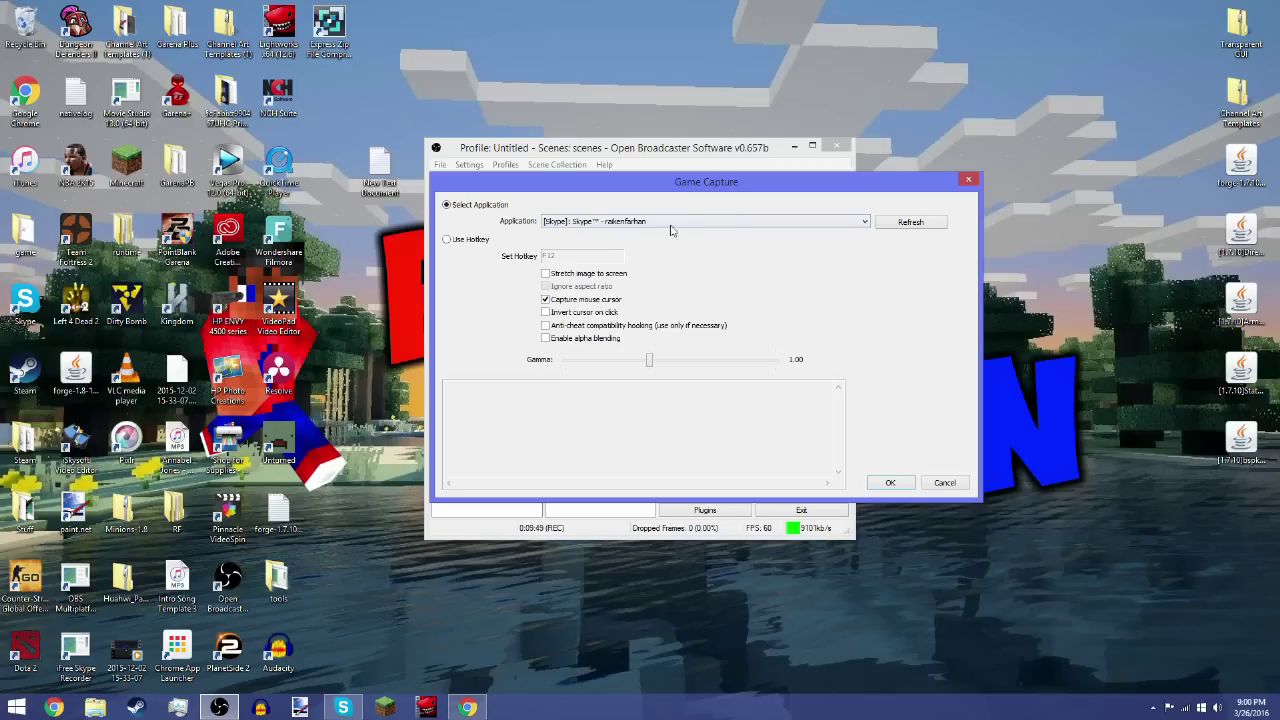
# Refresh the capturable applications list, then launch Minecraft from the taskbar.
pyautogui.click(714, 228)
pyautogui.click(714, 234)
pyautogui.click(818, 226)
pyautogui.click(672, 225)
pyautogui.click(390, 710)
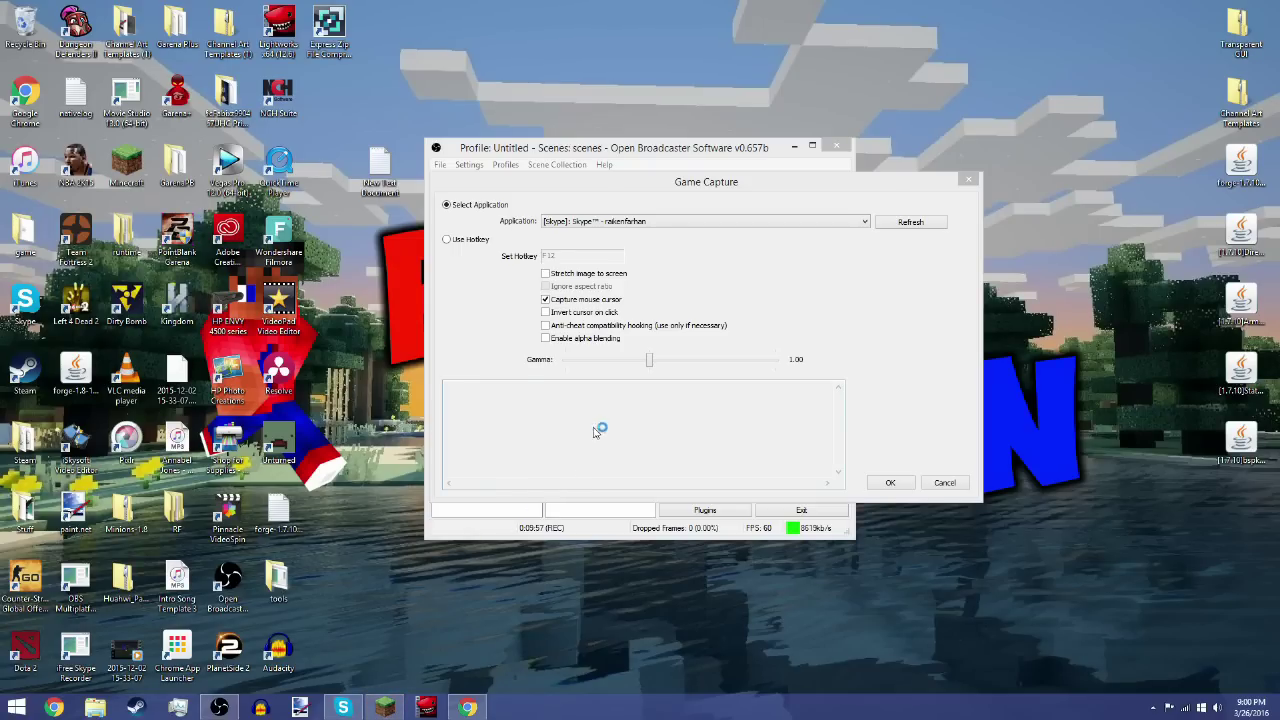
# Start Minecraft, refresh the Game Capture list and select [javaw]: Minecraft 1.7.10 as the application.
pyautogui.click(596, 517)
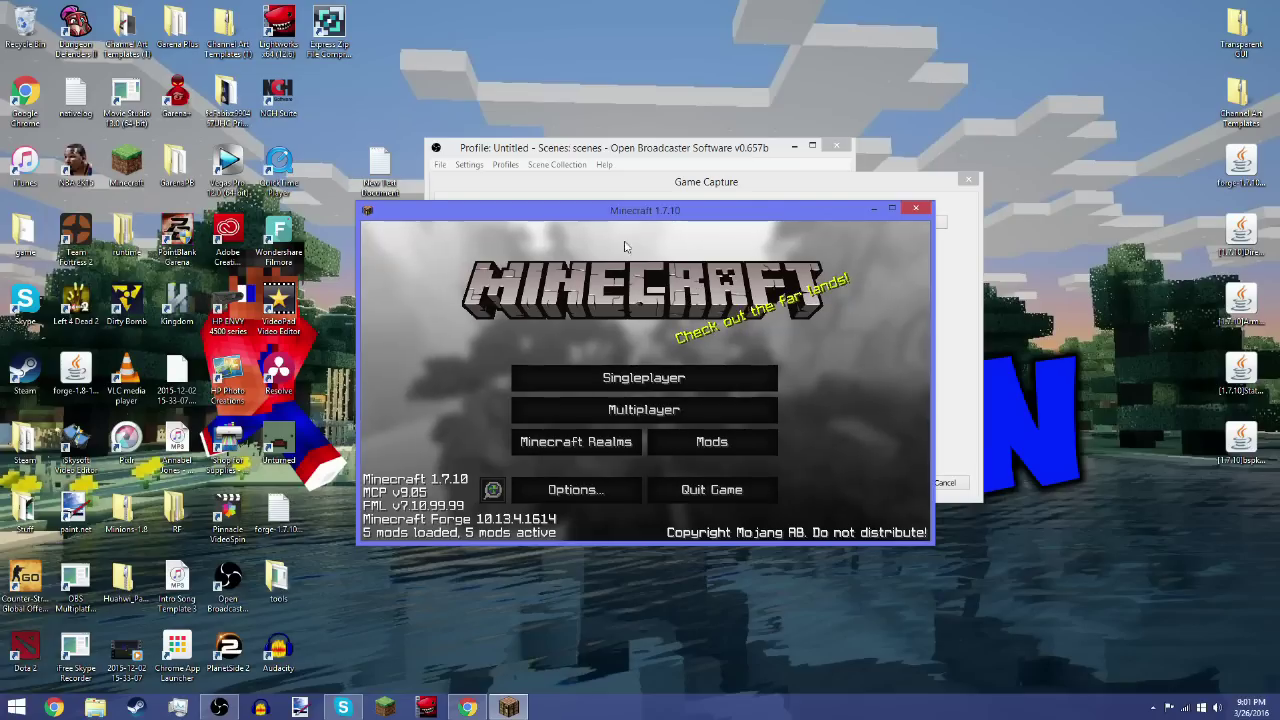
pyautogui.click(793, 185)
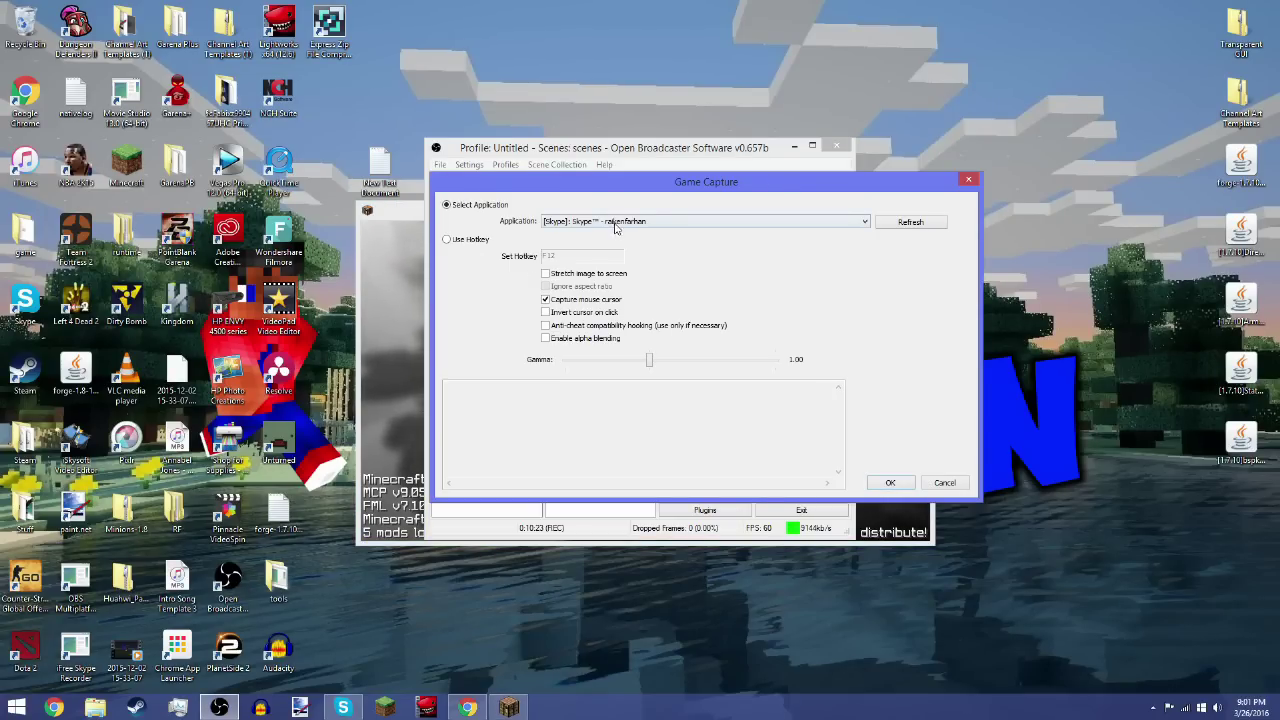
pyautogui.click(772, 222)
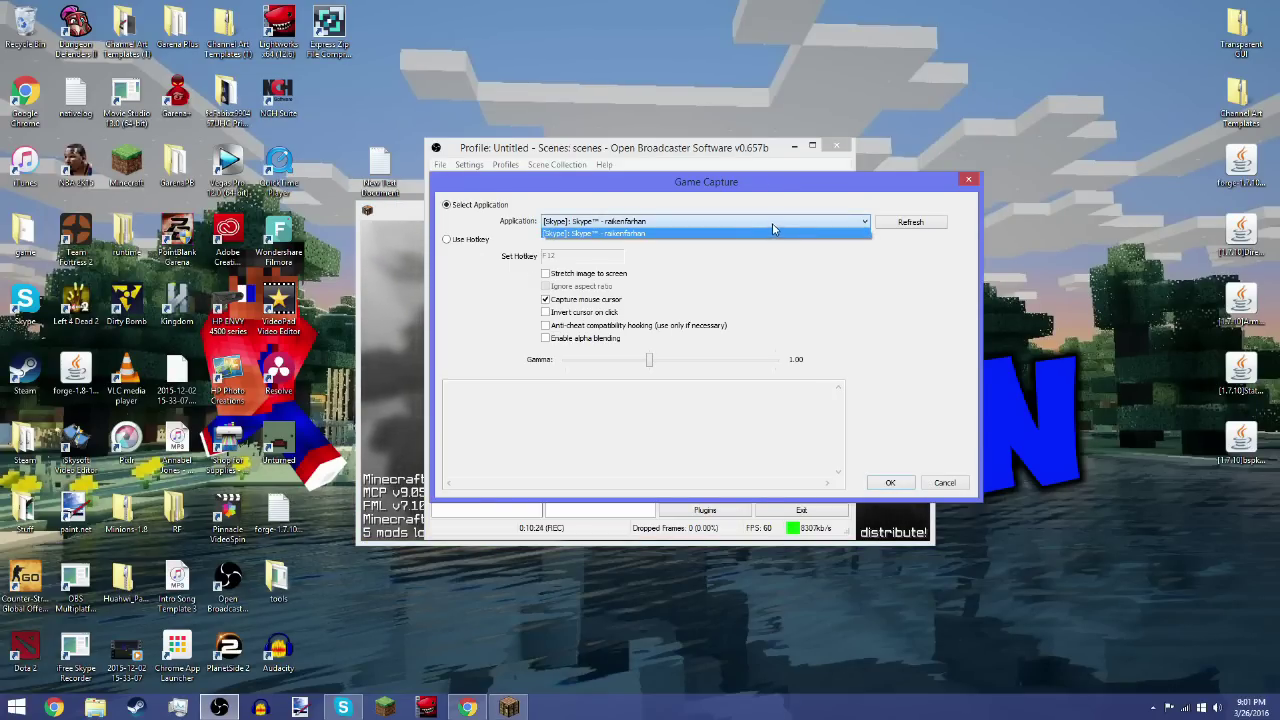
pyautogui.click(603, 226)
pyautogui.click(908, 222)
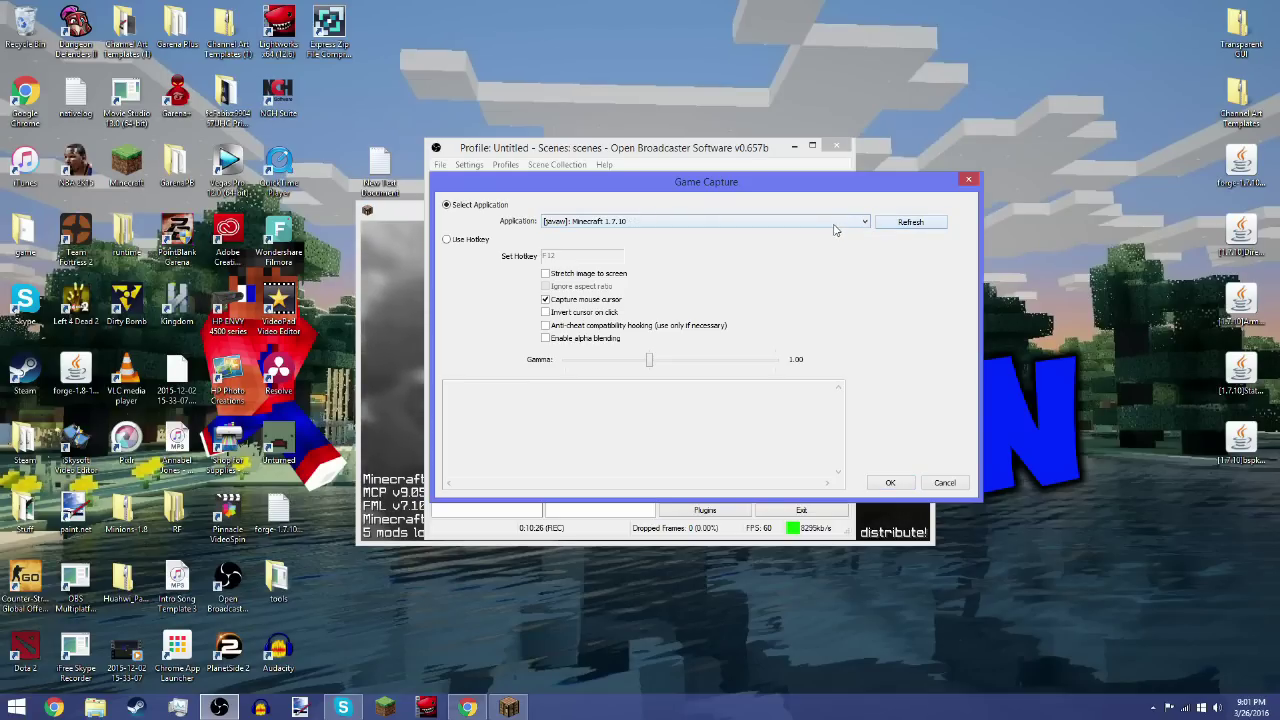
pyautogui.click(710, 222)
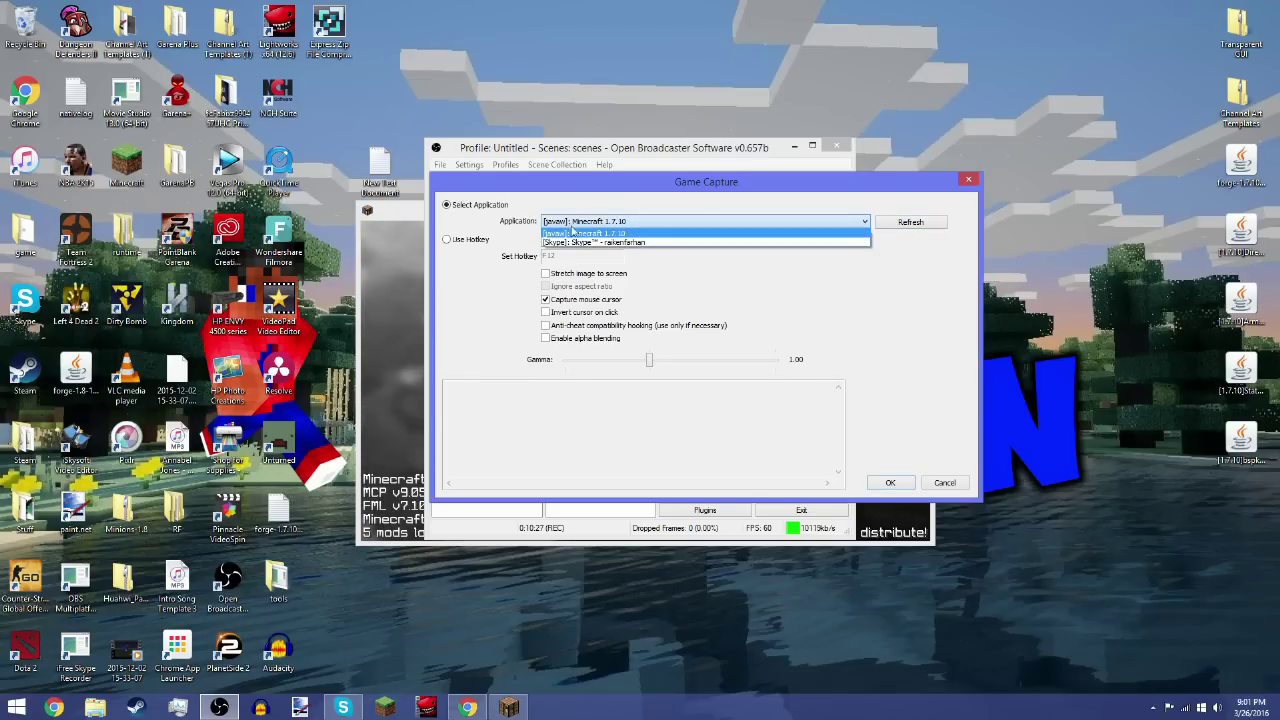
pyautogui.click(673, 236)
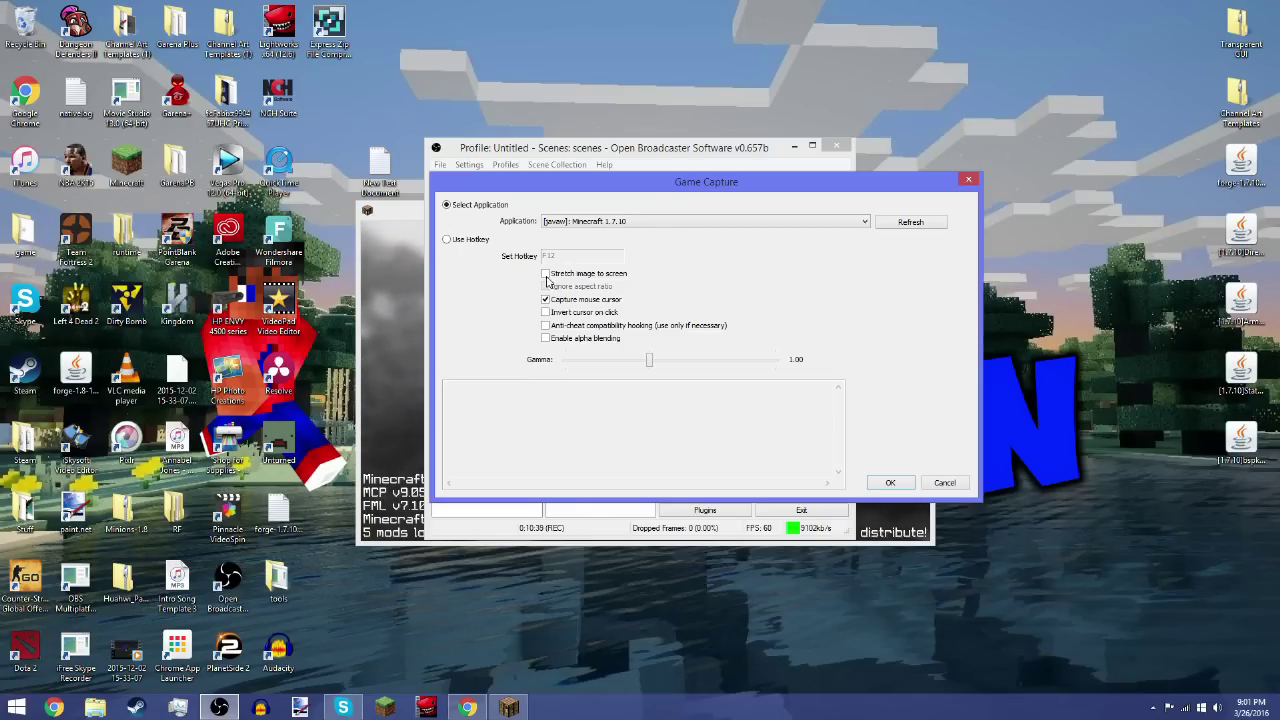
pyautogui.click(546, 275)
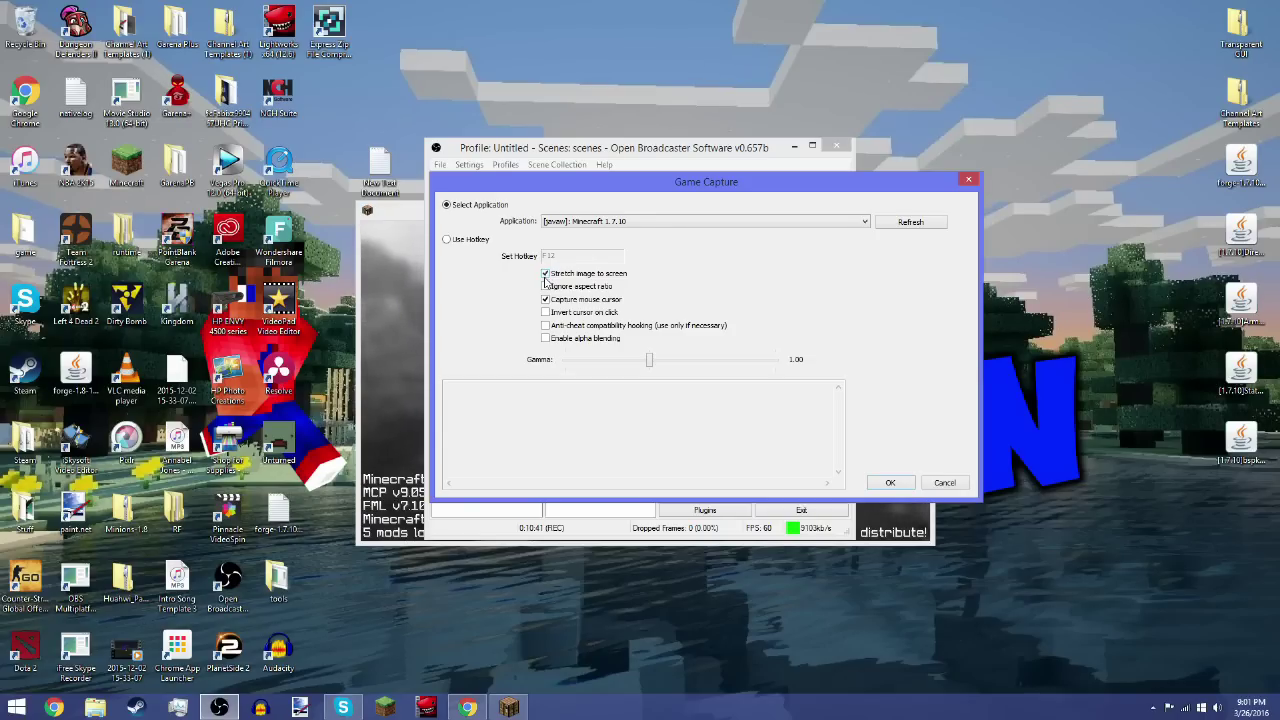
pyautogui.click(546, 276)
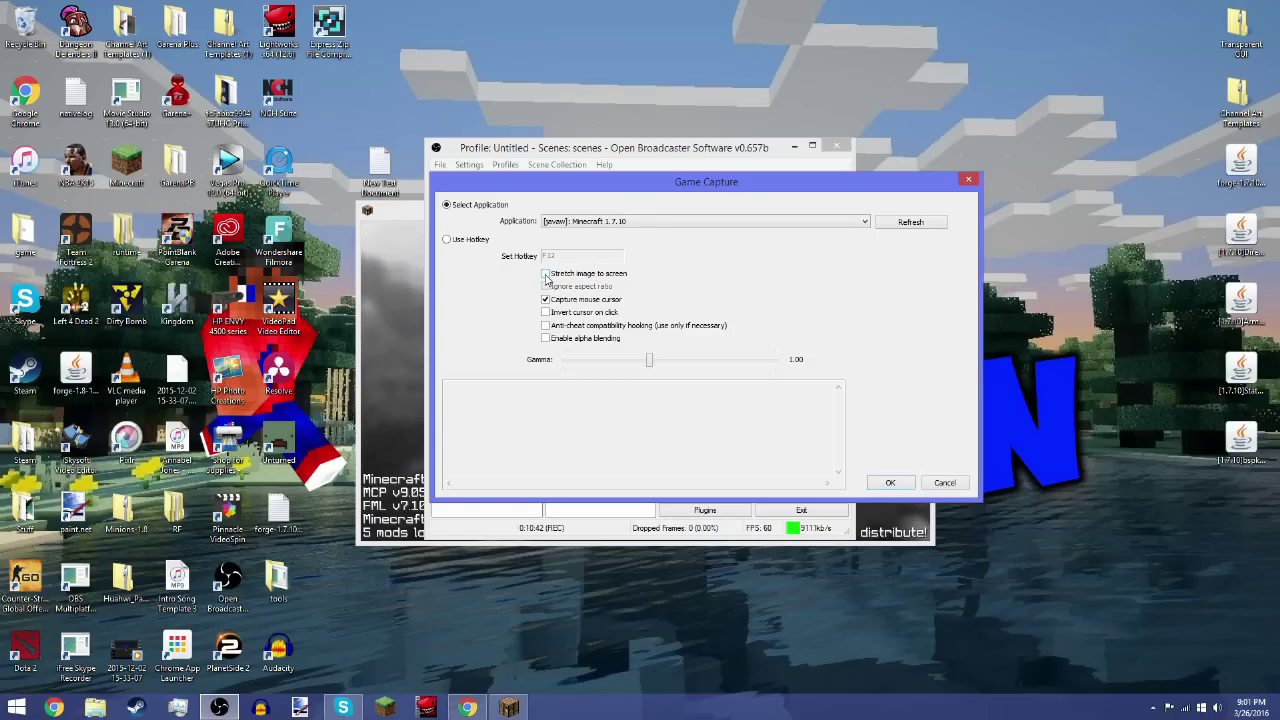
pyautogui.click(546, 338)
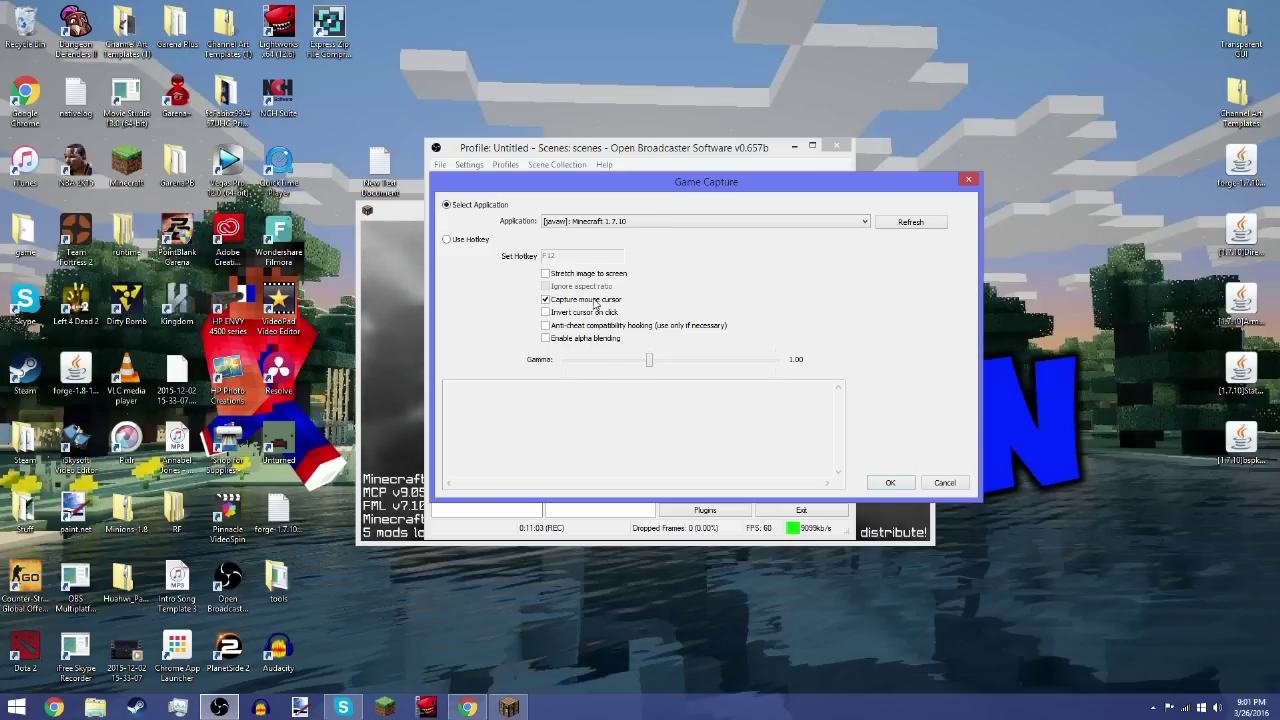
pyautogui.click(890, 483)
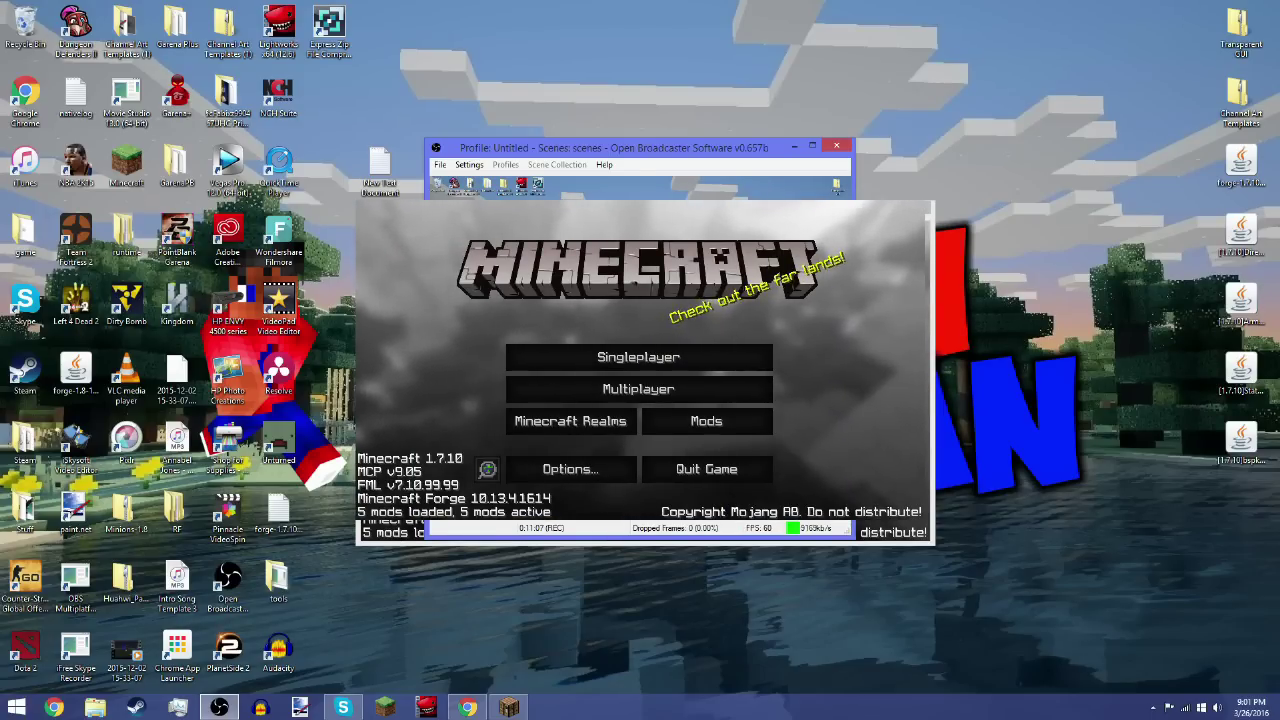
# Return to OBS and select the new Game Capture entry in the Sources list.
pyautogui.click(872, 253)
pyautogui.click(737, 152)
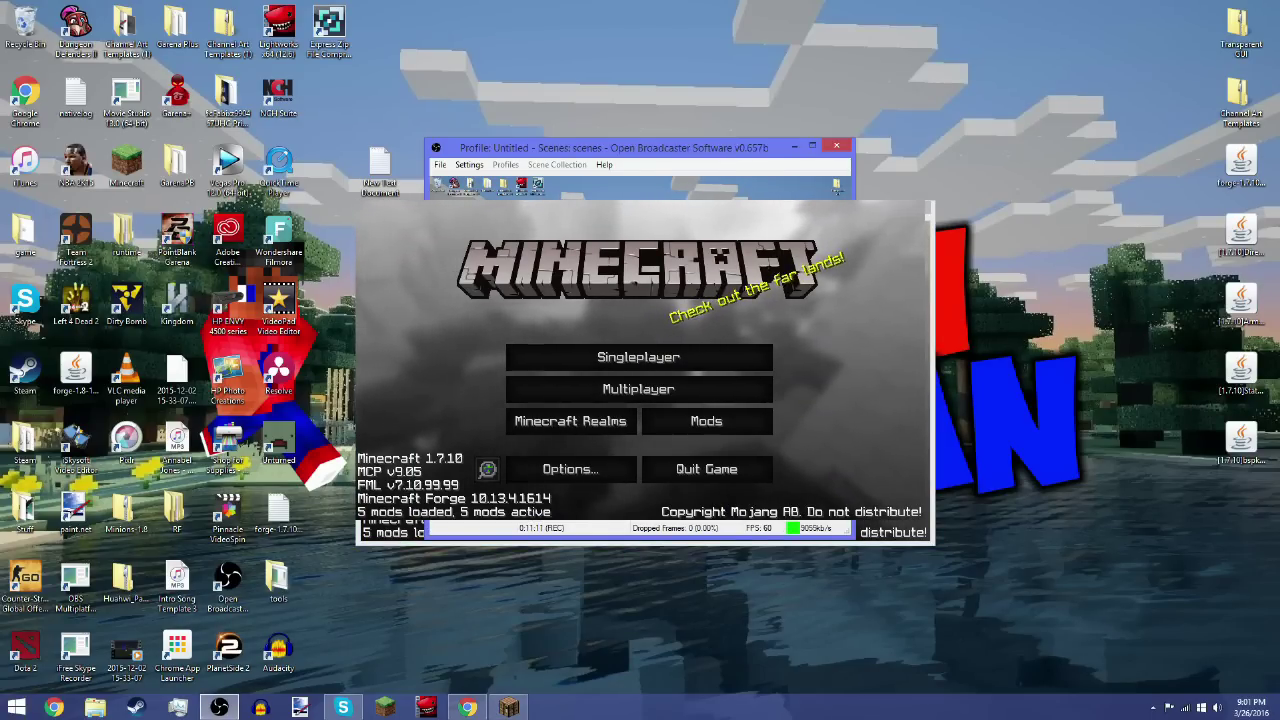
pyautogui.click(553, 440)
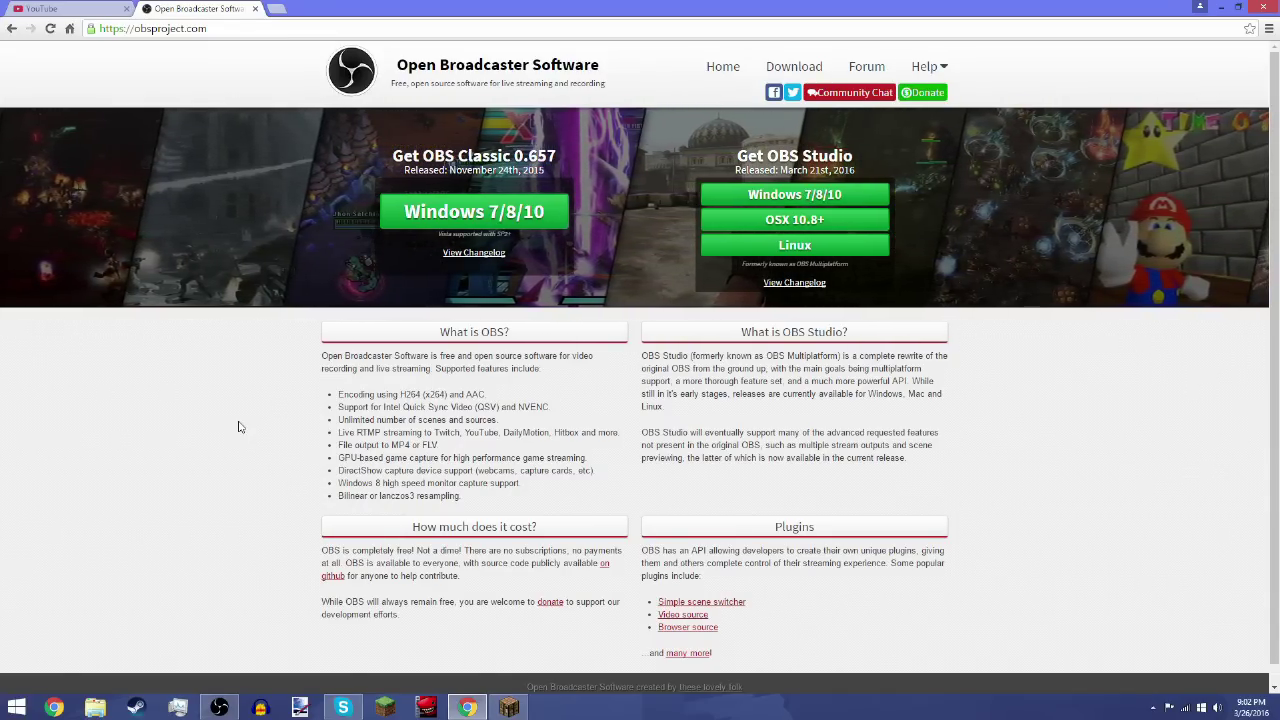
# Minimize Chrome to show OBS, then bring the obsproject.com page back from the taskbar.
pyautogui.click(1220, 7)
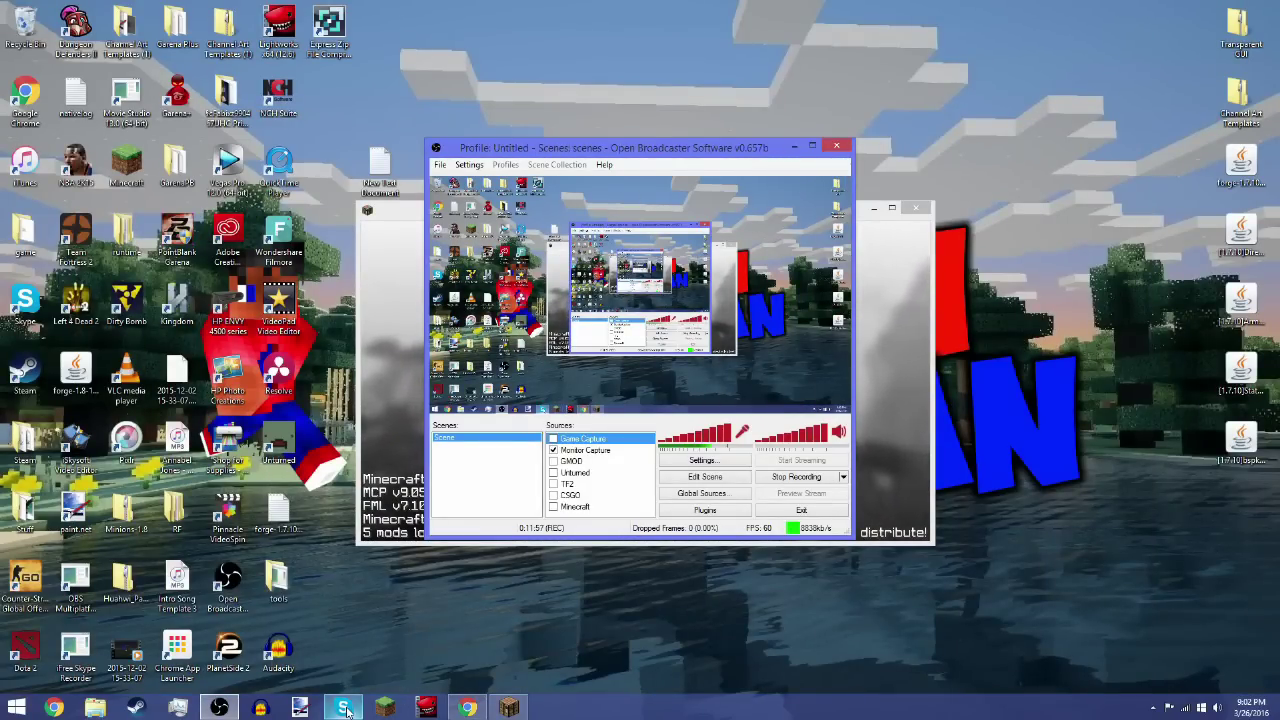
pyautogui.moveTo(350, 712)
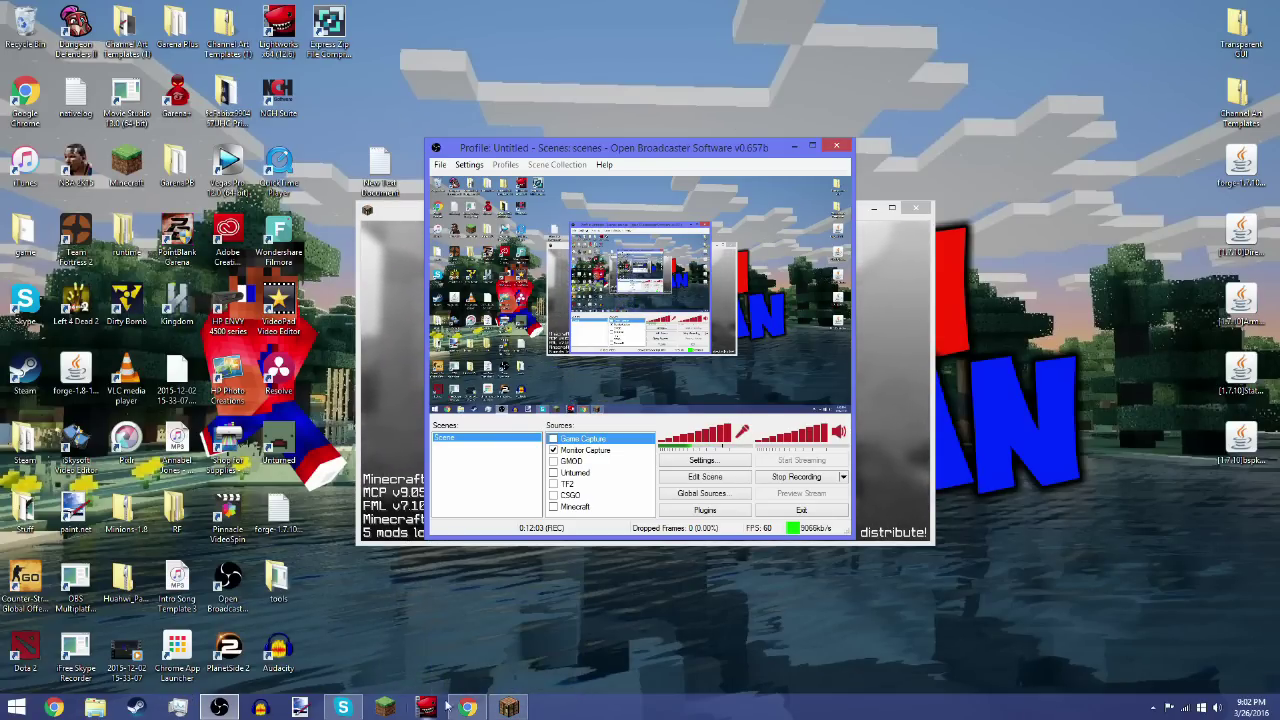
pyautogui.click(467, 707)
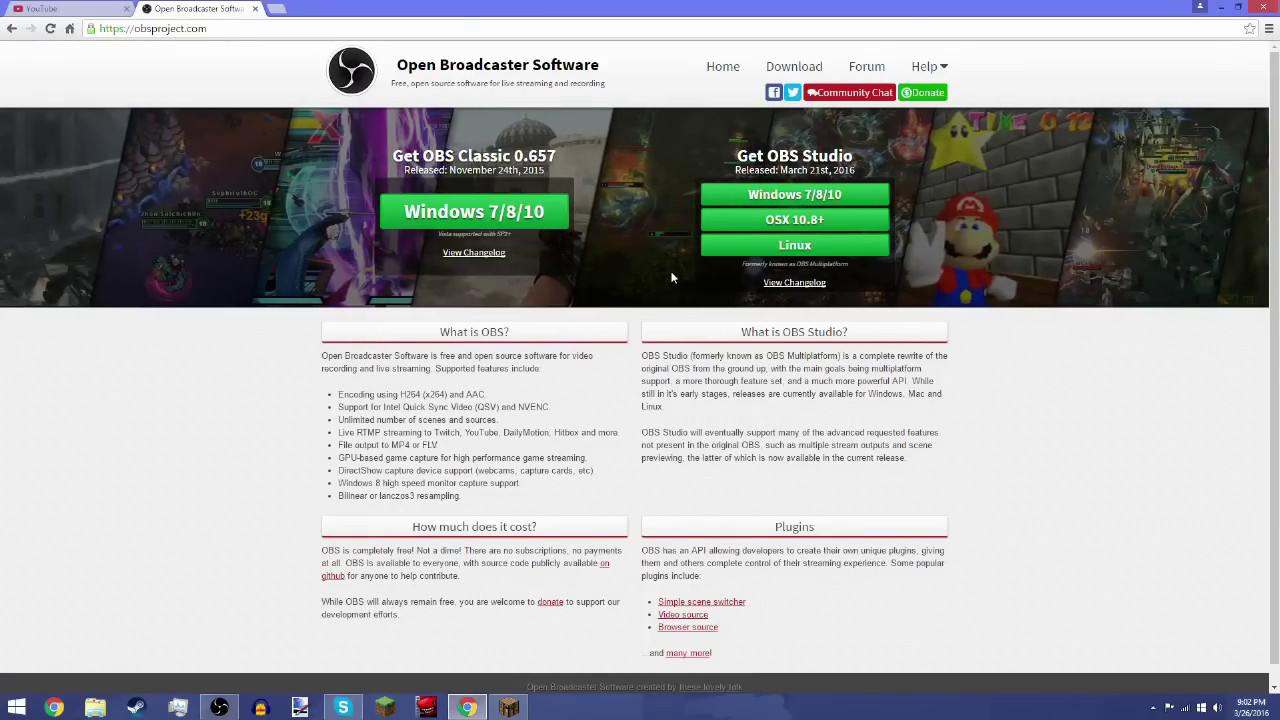